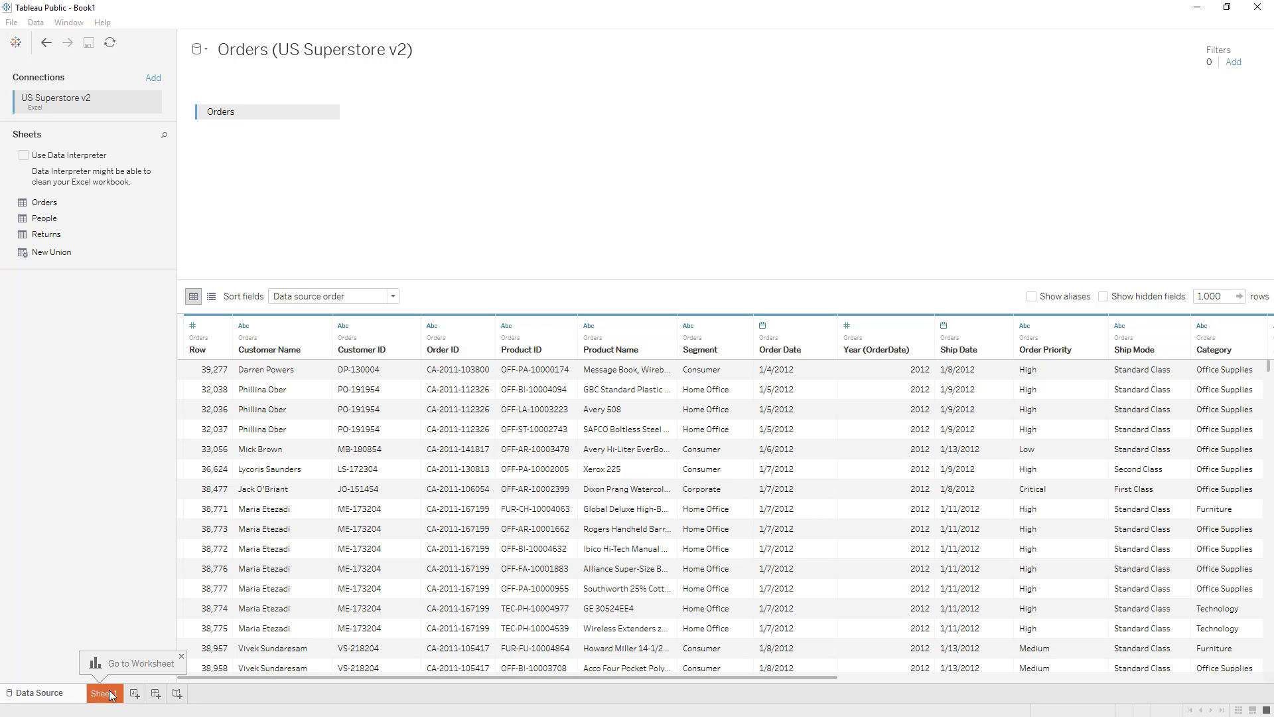
Step: Open the blank Sheet 1 worksheet, then collapse and re-expand the Country, State, City hierarchy
click(110, 693)
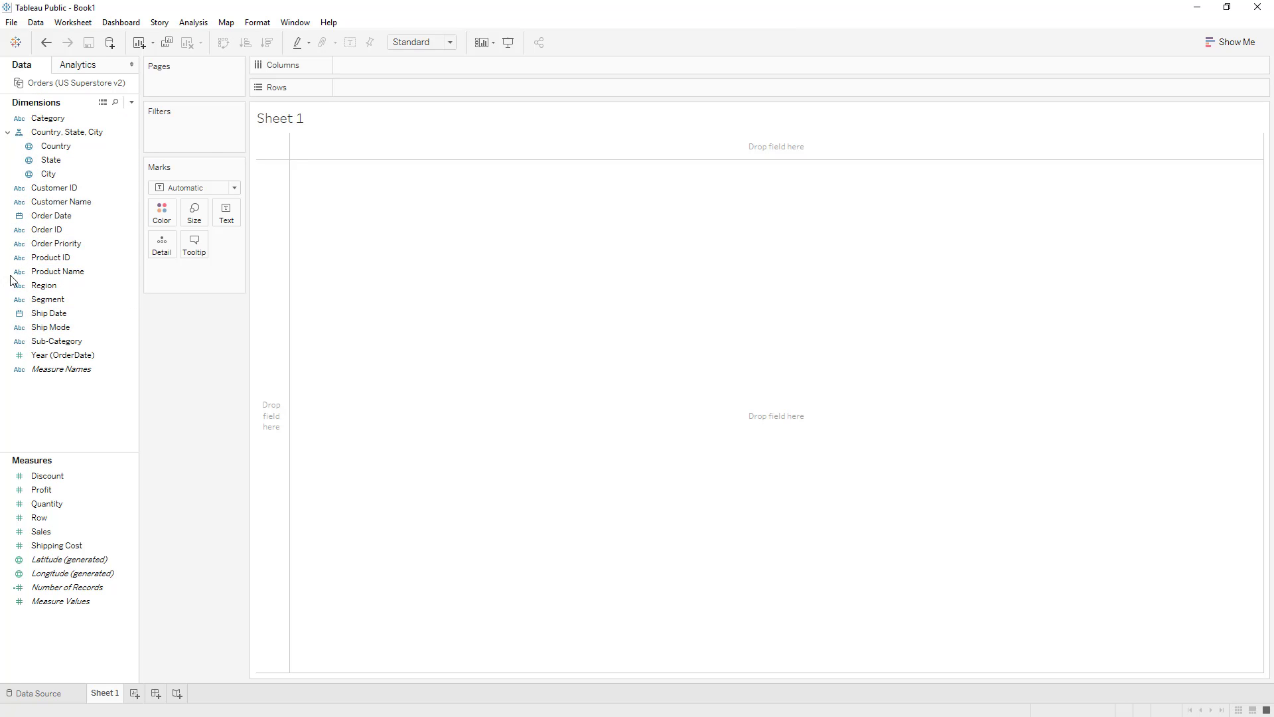
click(69, 122)
click(60, 217)
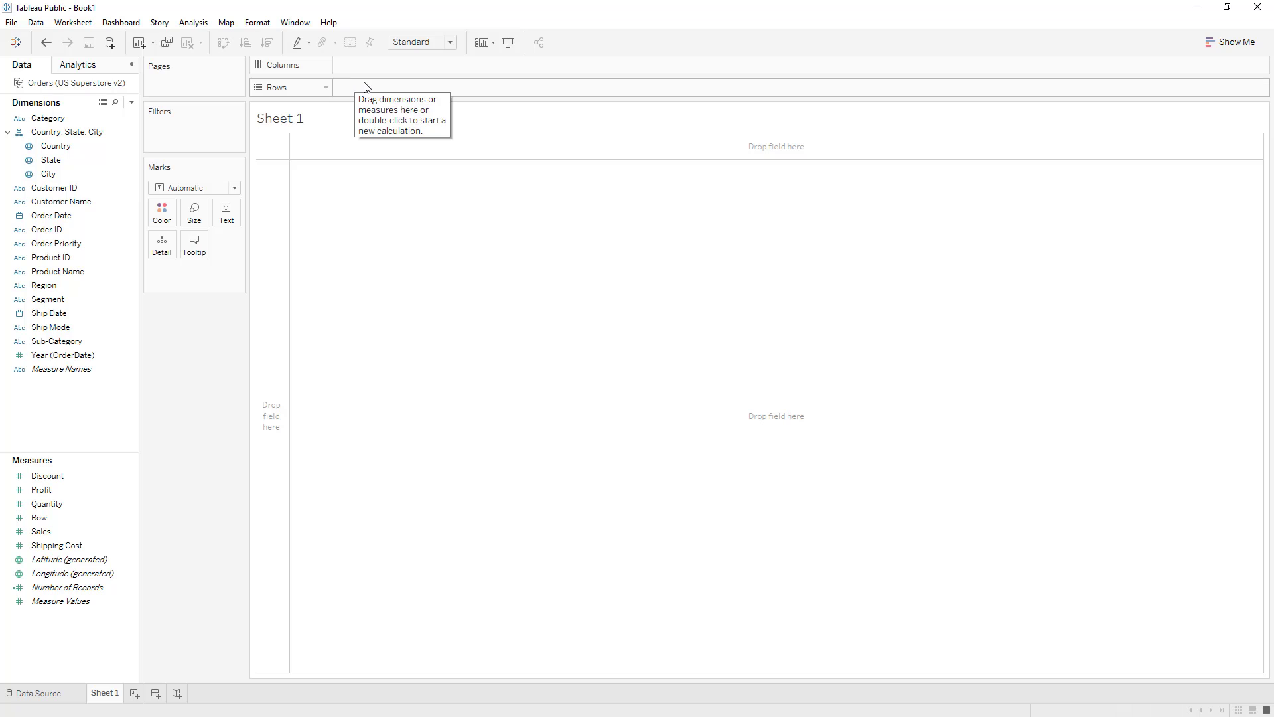
click(48, 161)
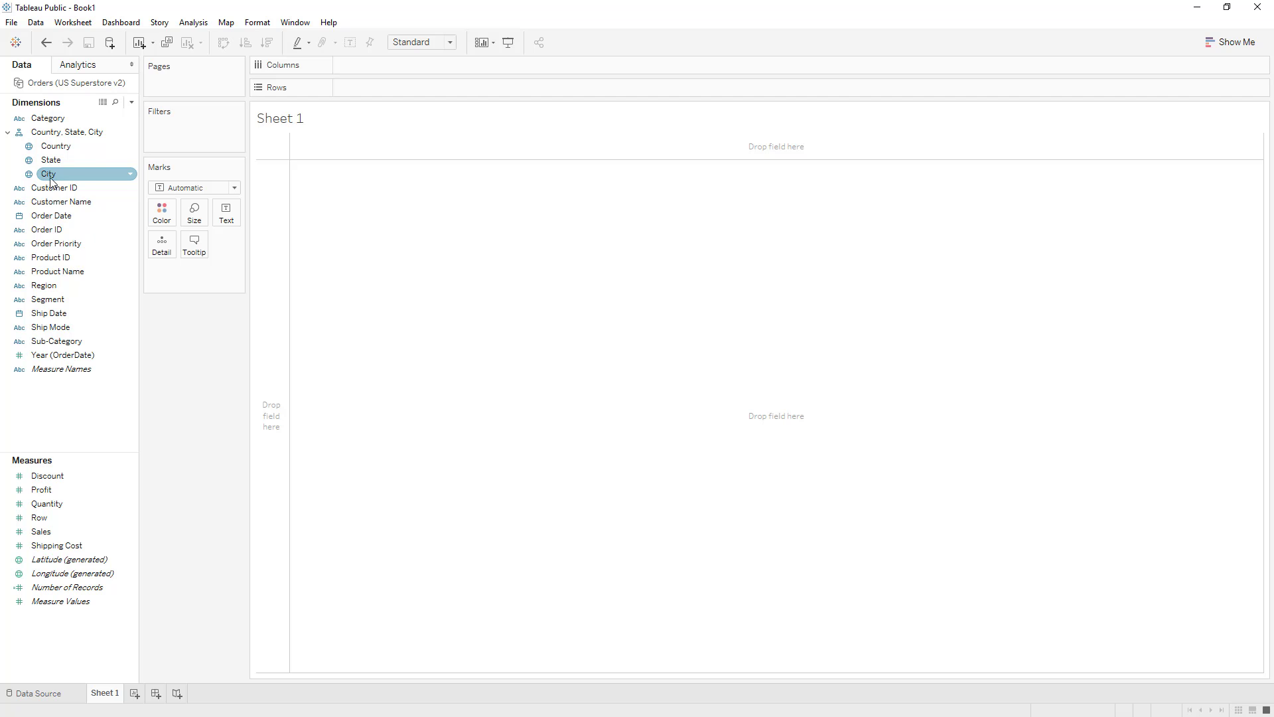
click(10, 134)
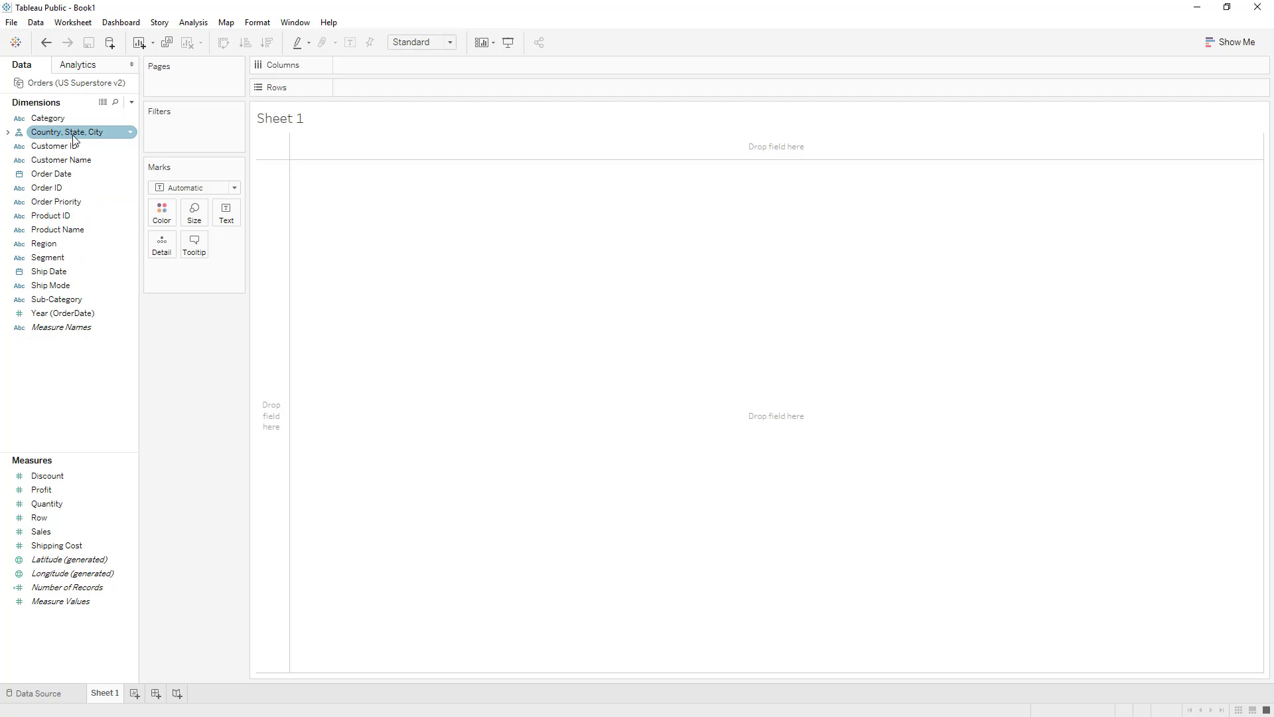
click(7, 134)
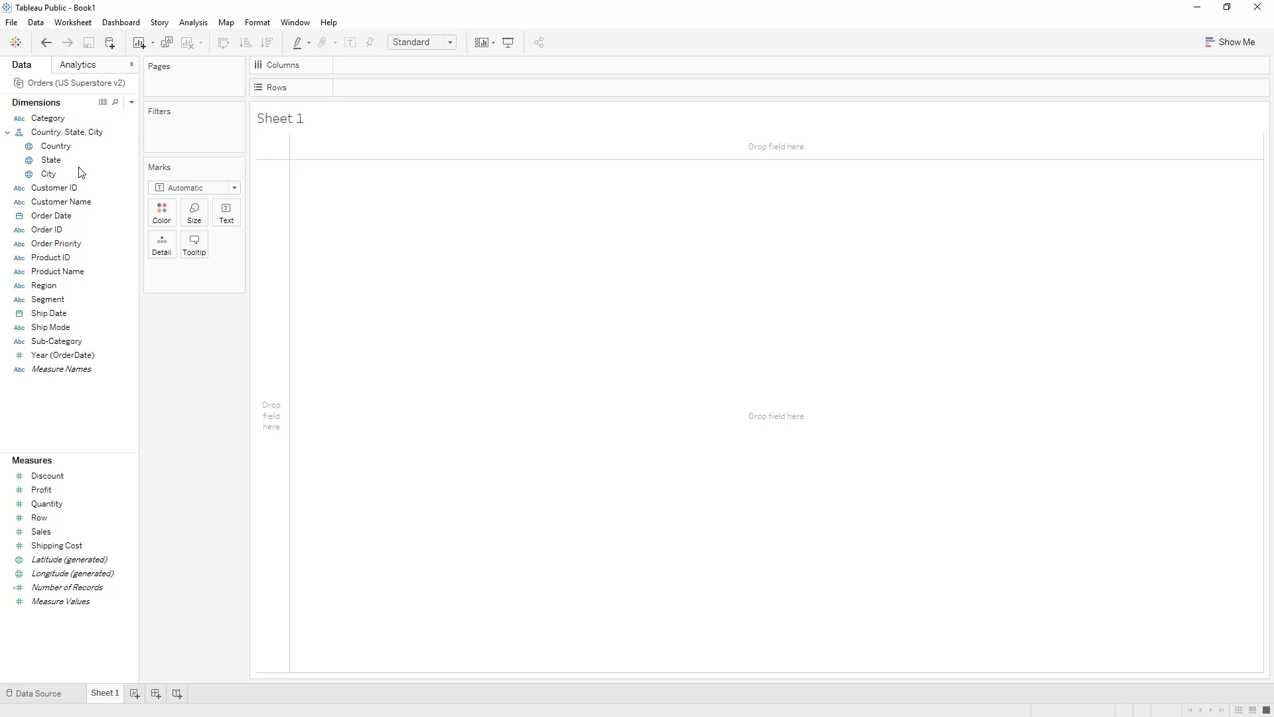
Step: Place the State dimension on Rows to list the states
click(54, 163)
click(53, 160)
drag(32, 165, 345, 90)
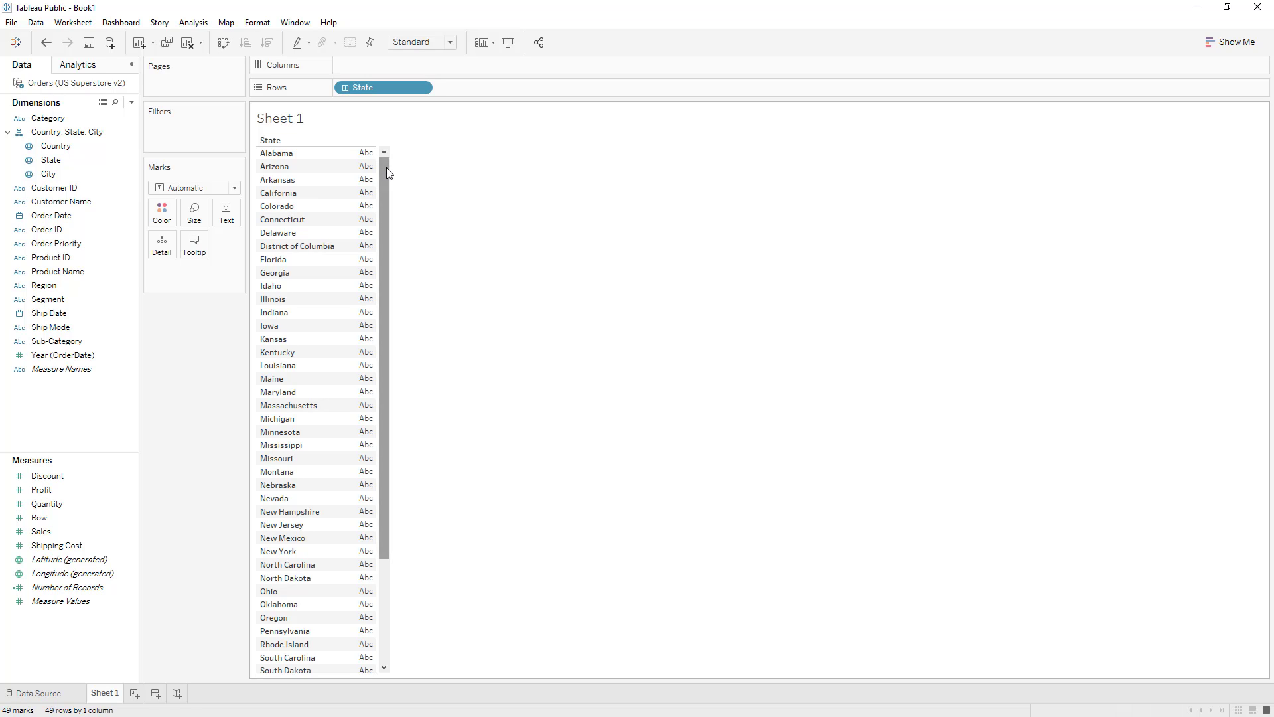
mouse_move(389, 172)
mouse_down()
mouse_move(393, 275)
mouse_move(390, 162)
mouse_up()
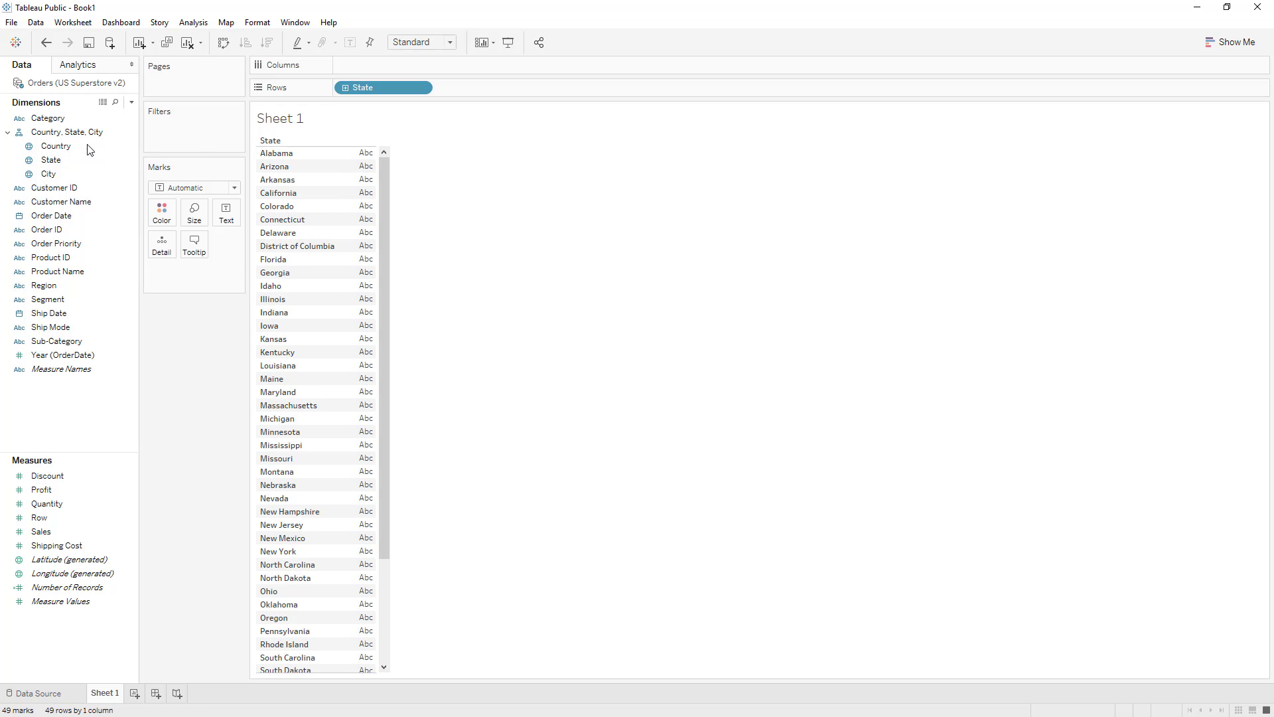
Step: Place the Sales measure on Columns to chart total sales for each state as bars
click(52, 162)
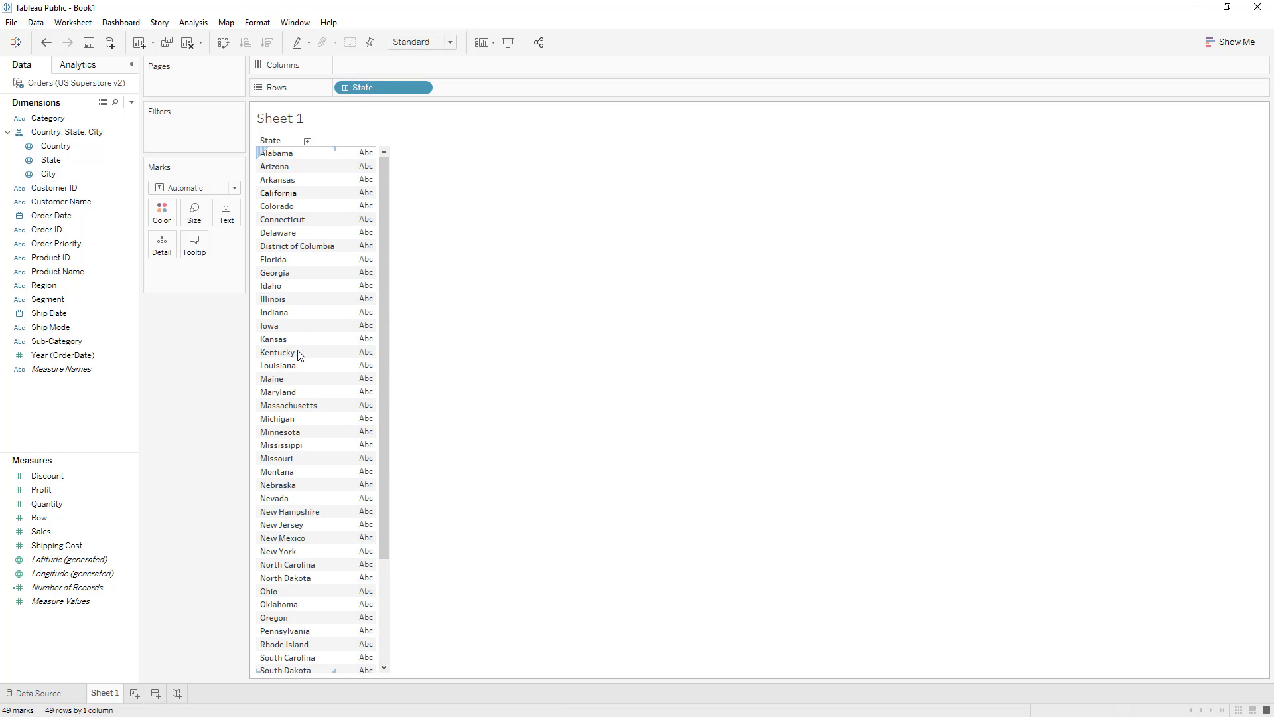
click(36, 535)
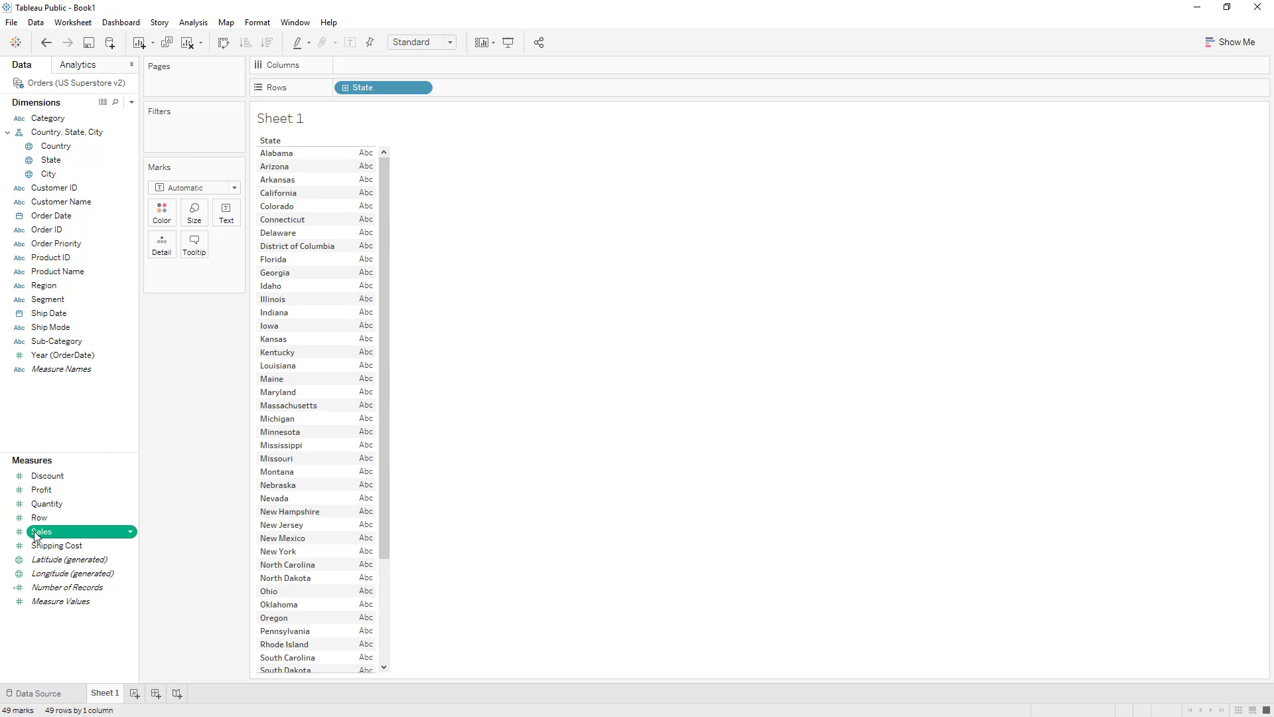
drag(37, 535, 362, 69)
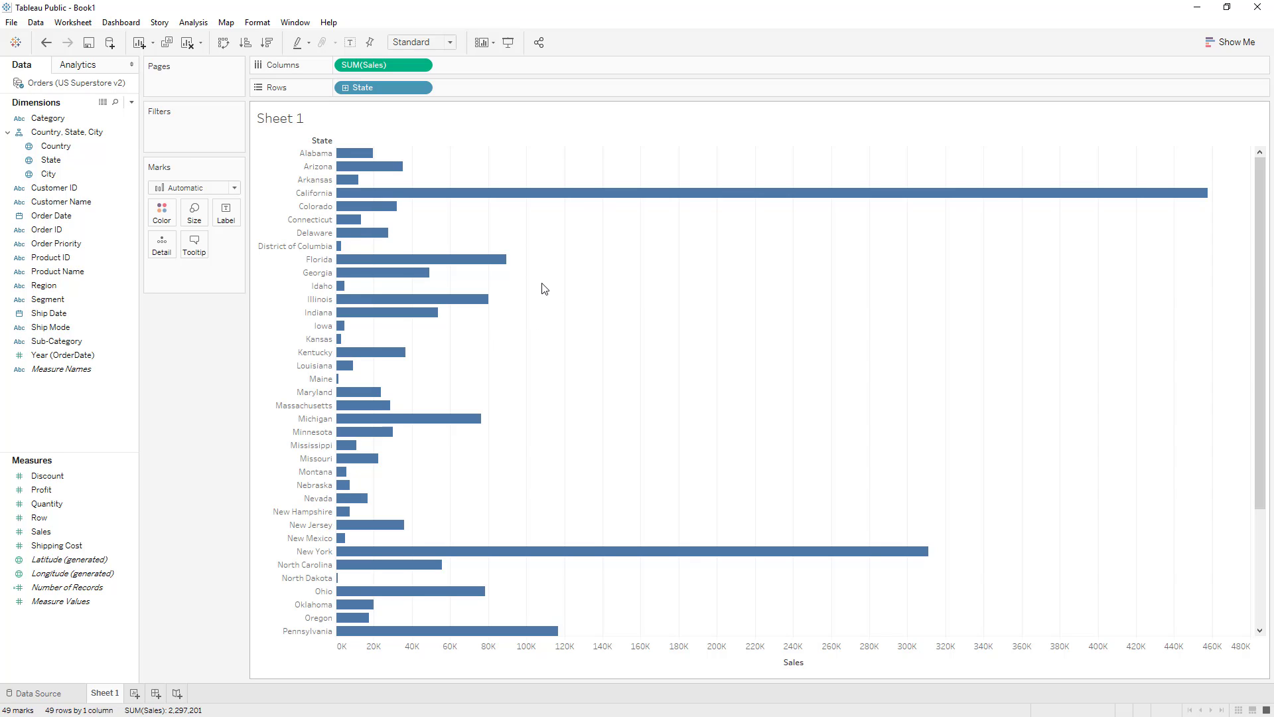
Step: Try the symbol map, side-by-side bars, treemap and packed bubbles chart types on the sales data
click(1225, 41)
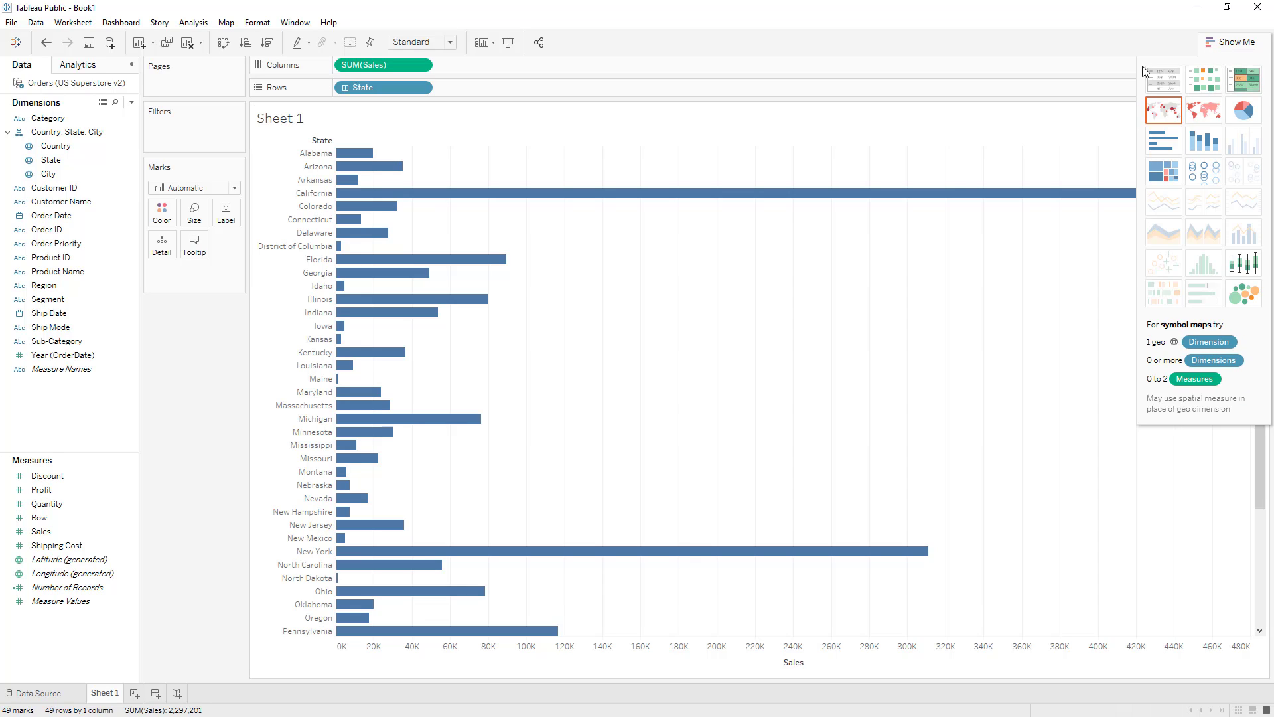
click(1160, 113)
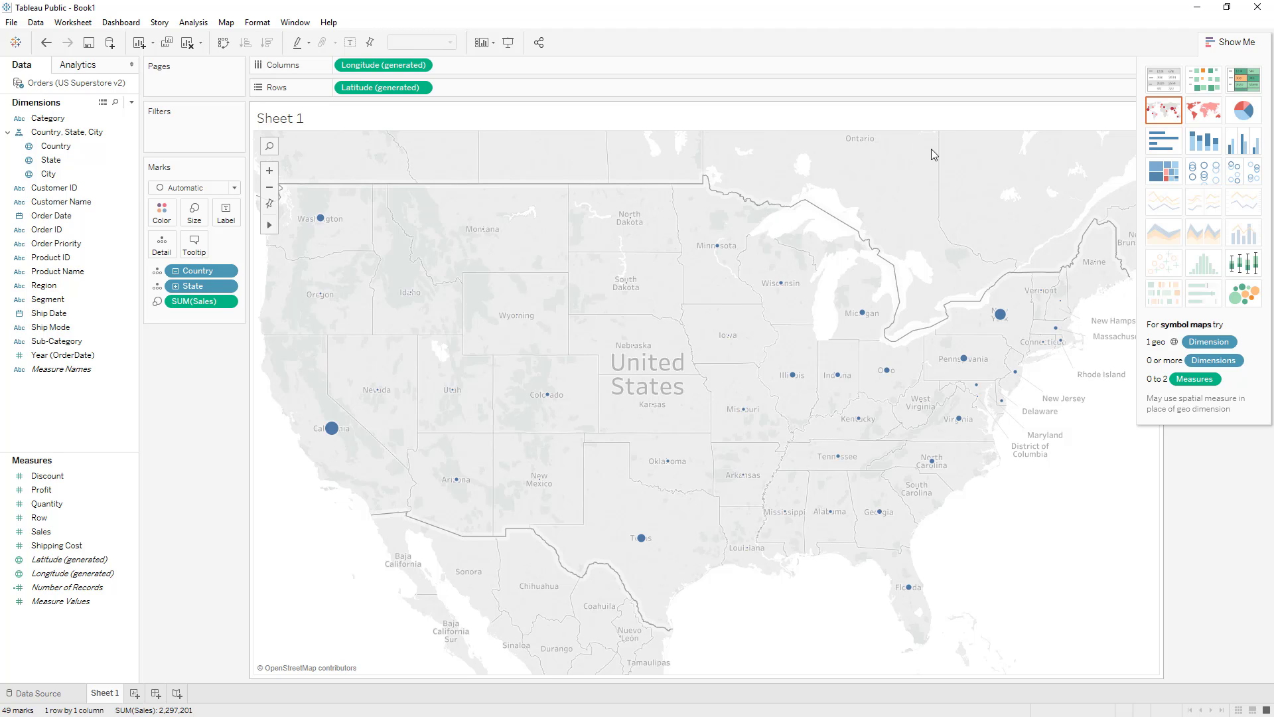
click(1245, 147)
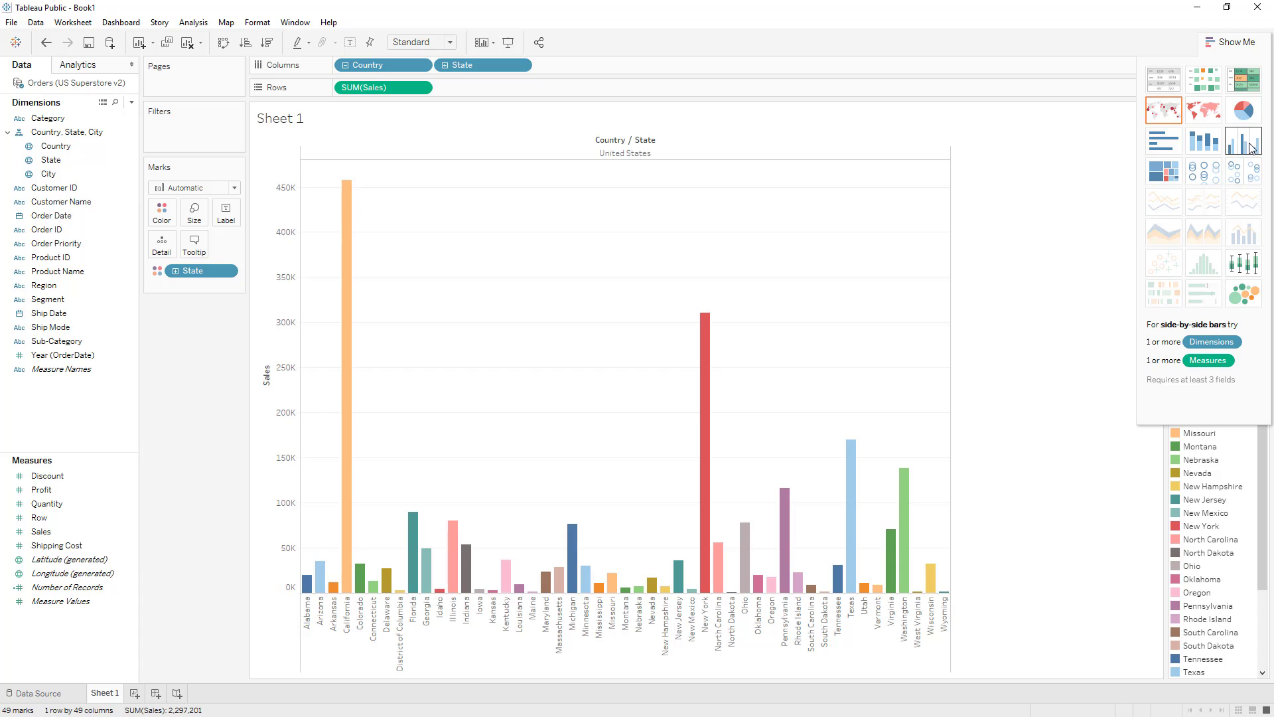
click(1161, 177)
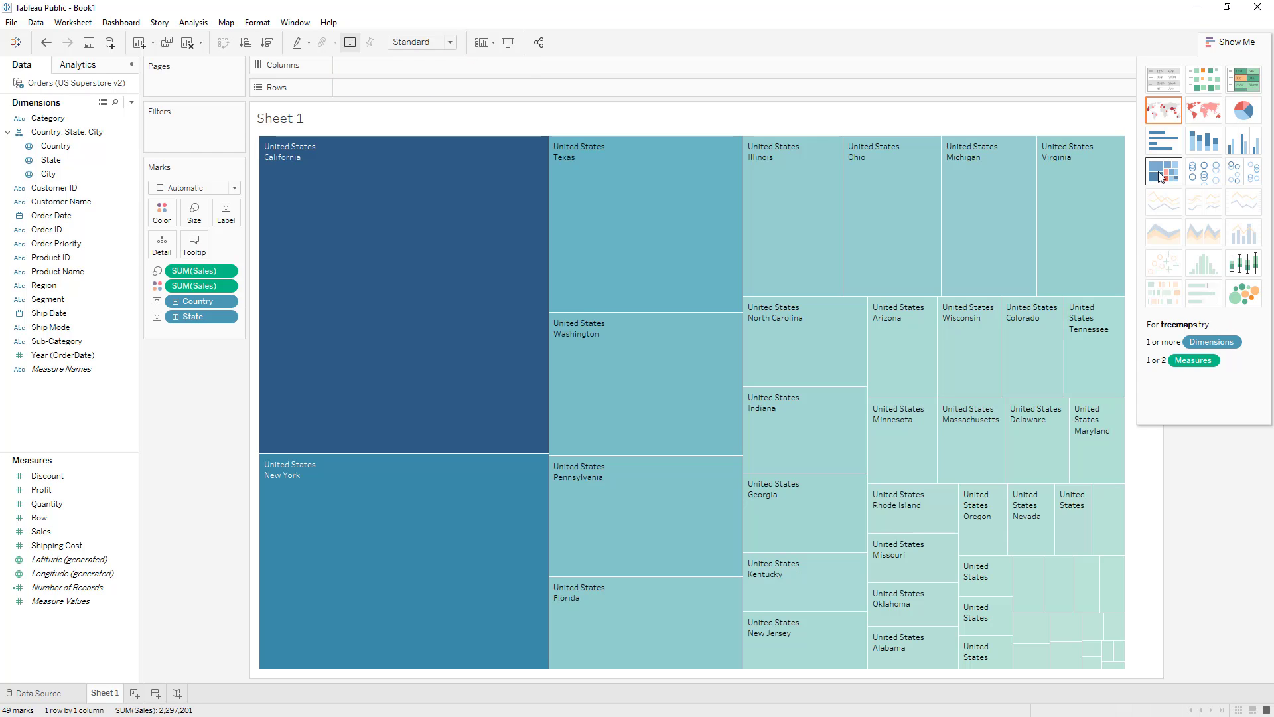
mouse_move(414, 380)
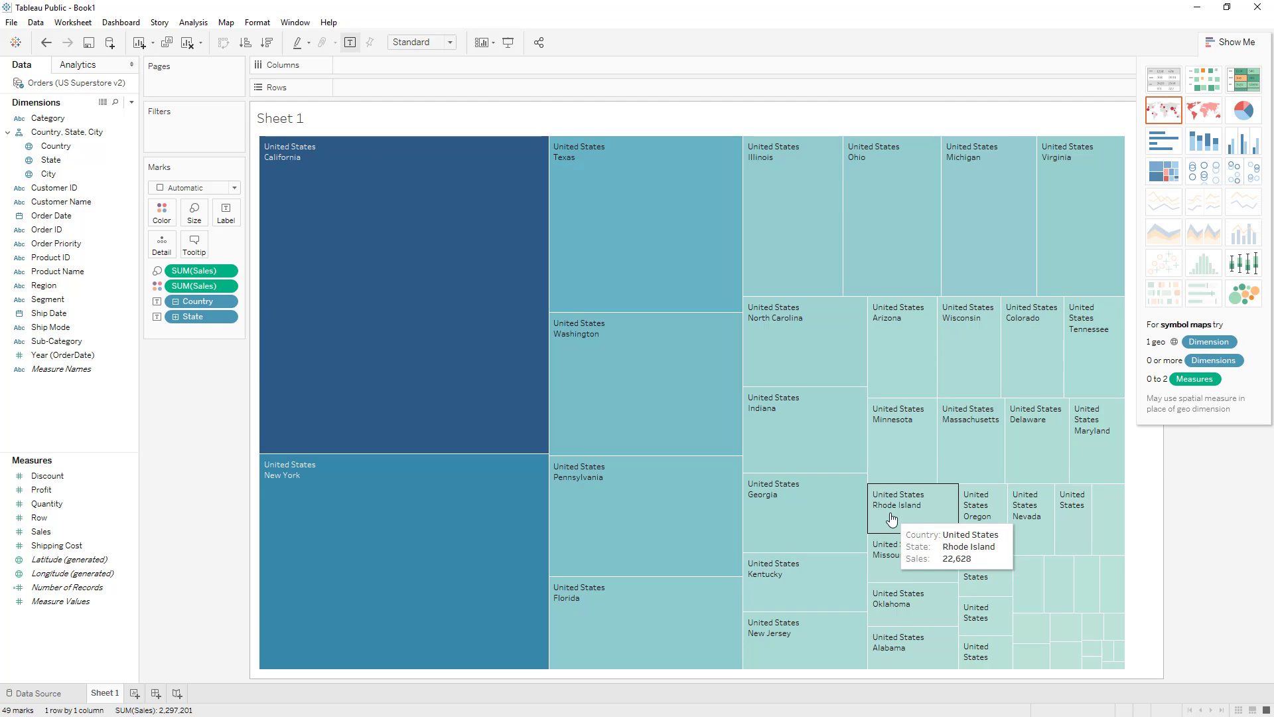
click(1237, 299)
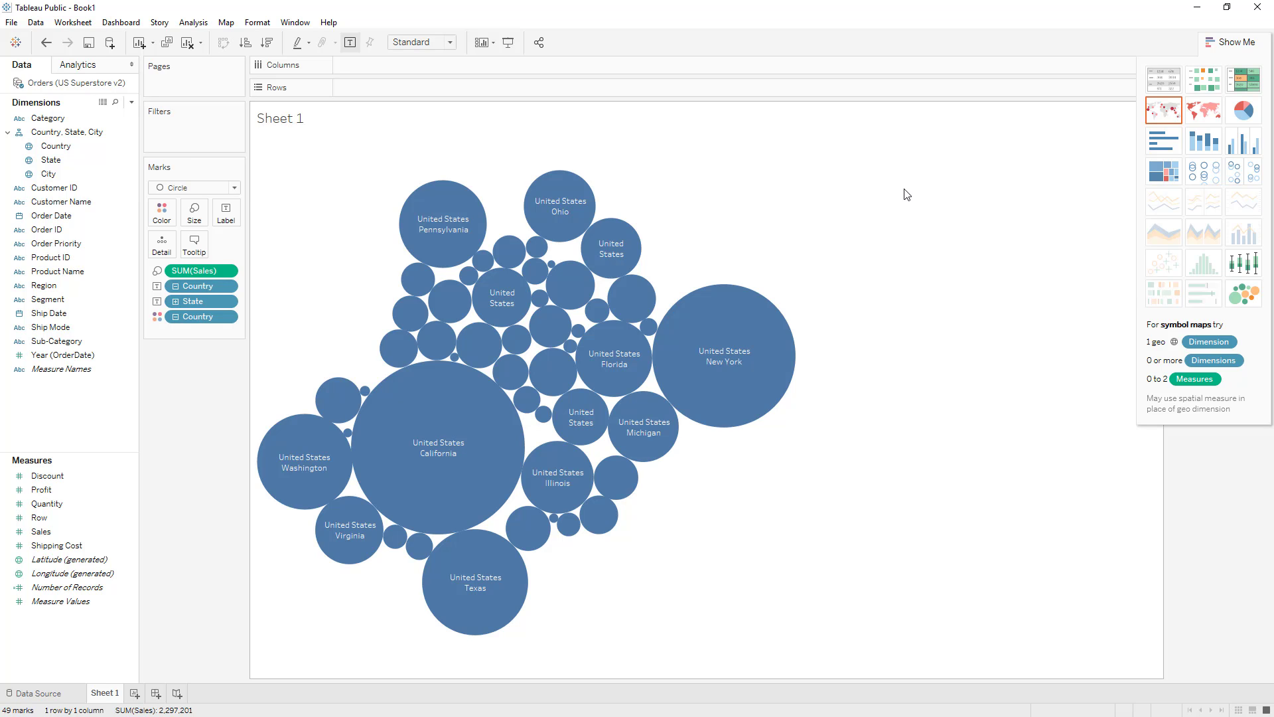
Step: Switch the chart back to horizontal bars and remove Country from Rows
click(1168, 146)
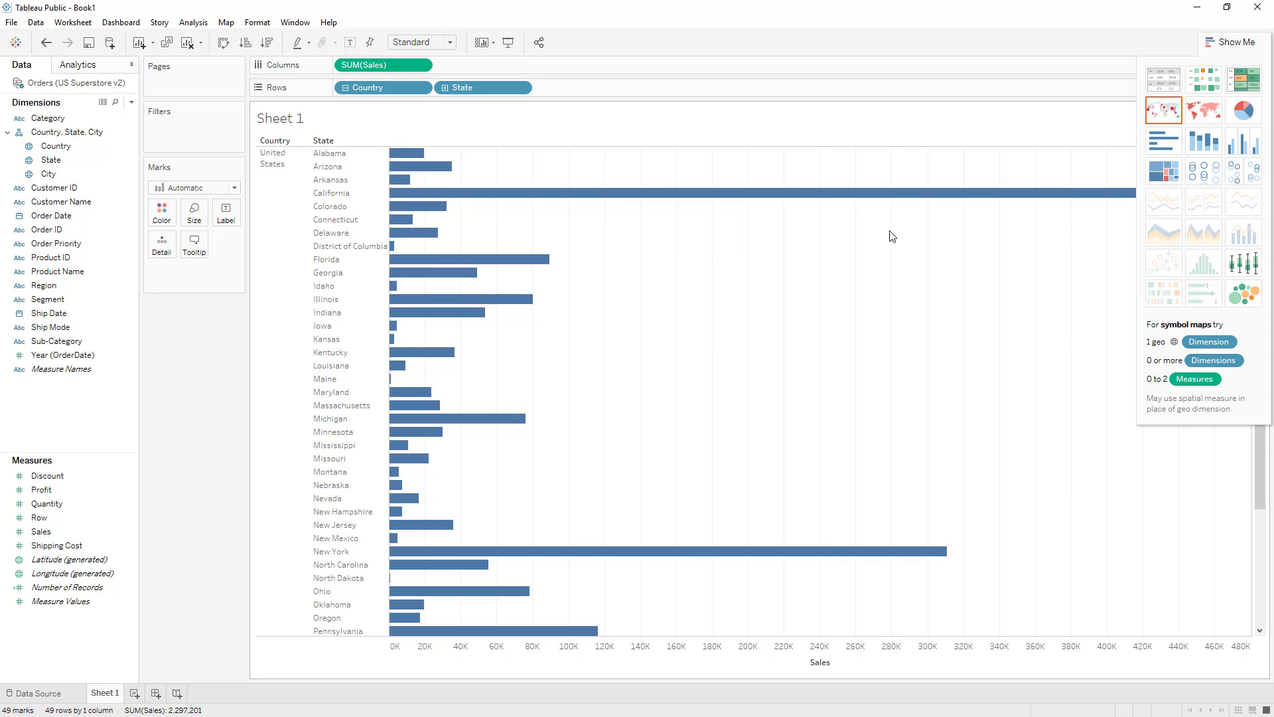
click(1236, 43)
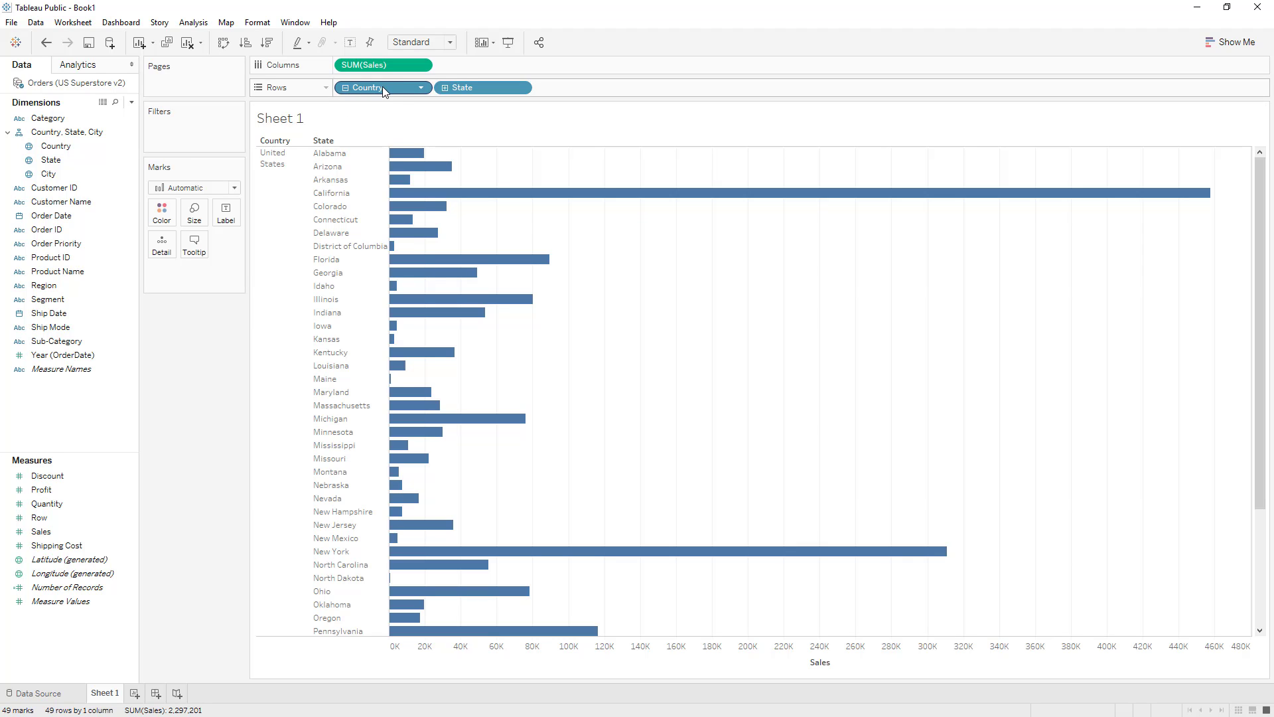
drag(349, 204, 176, 383)
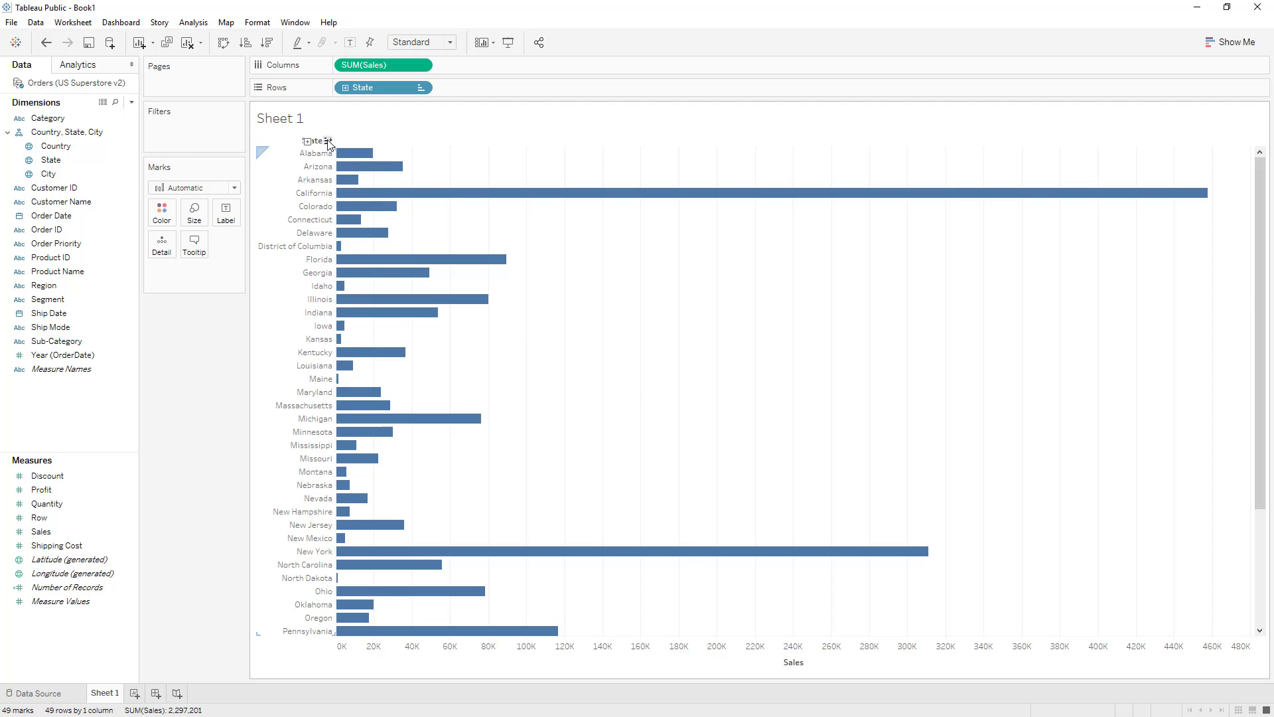
Step: Cycle the State sort through descending, cleared and ascending alphabetical order
click(328, 141)
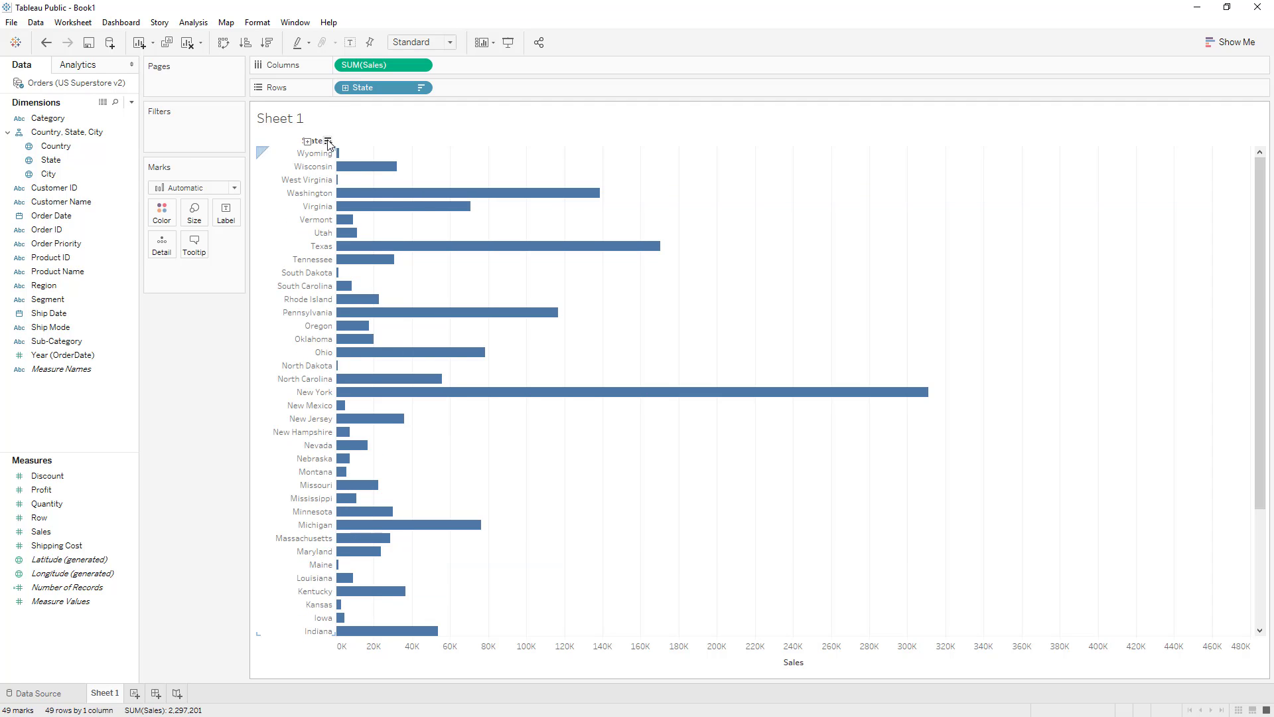
click(328, 142)
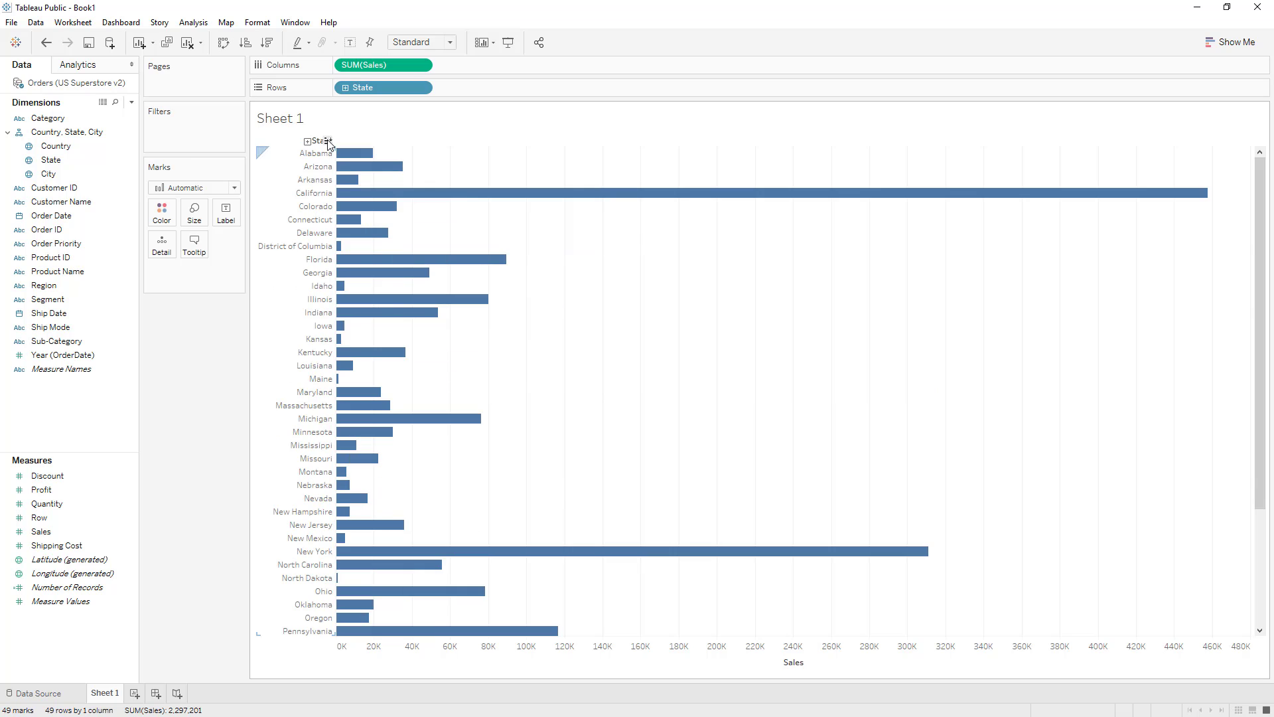
click(329, 141)
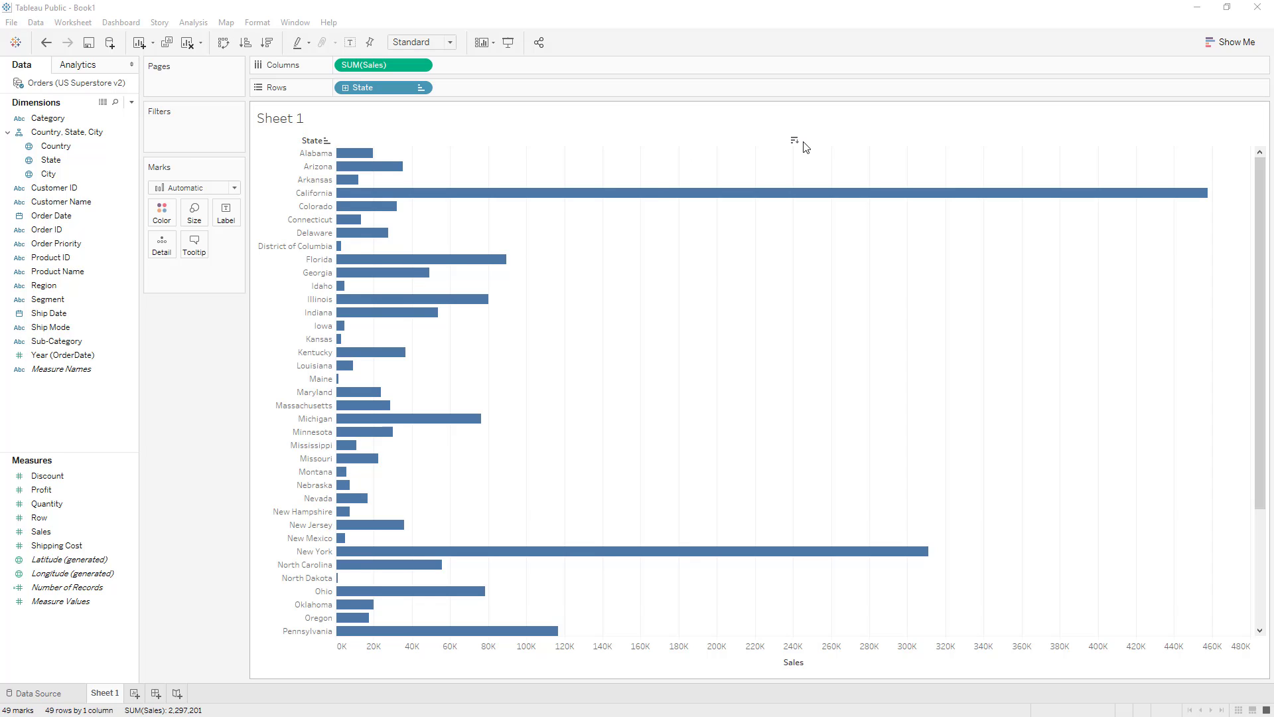
Step: Cycle through the Sales sort orders and leave the state bars sorted by Sales in descending order
click(794, 141)
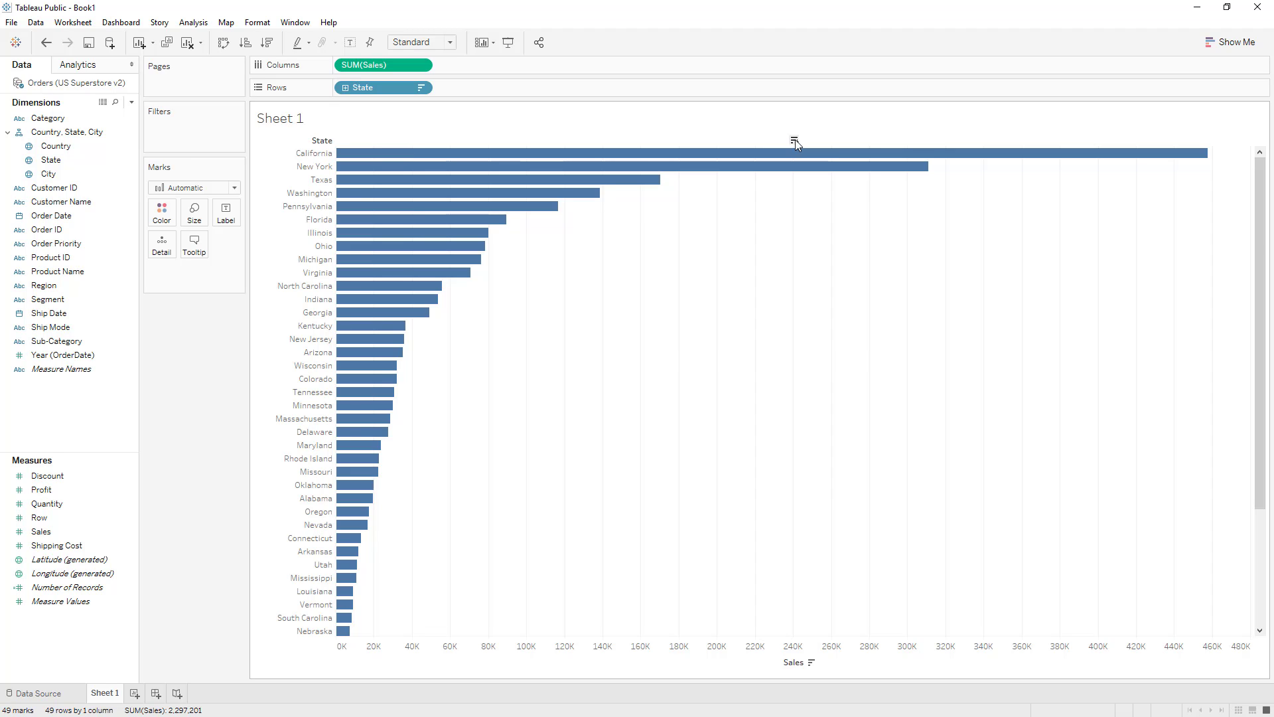
click(795, 141)
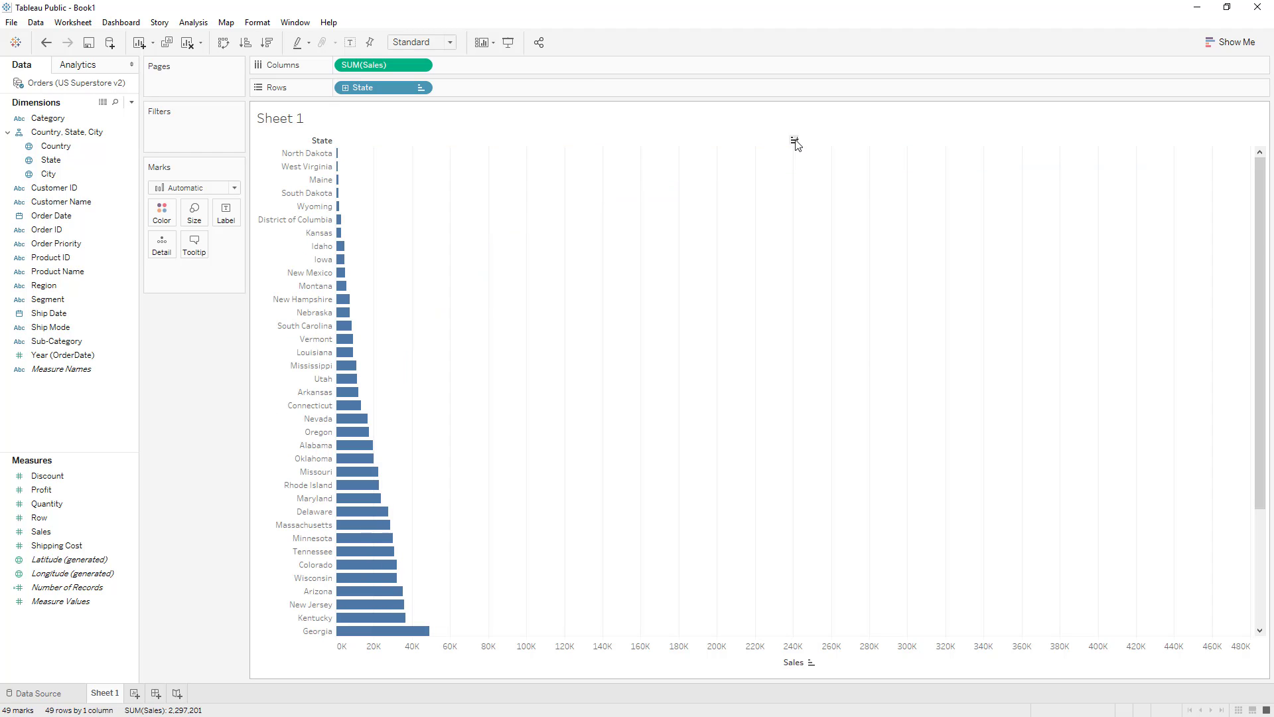
click(794, 141)
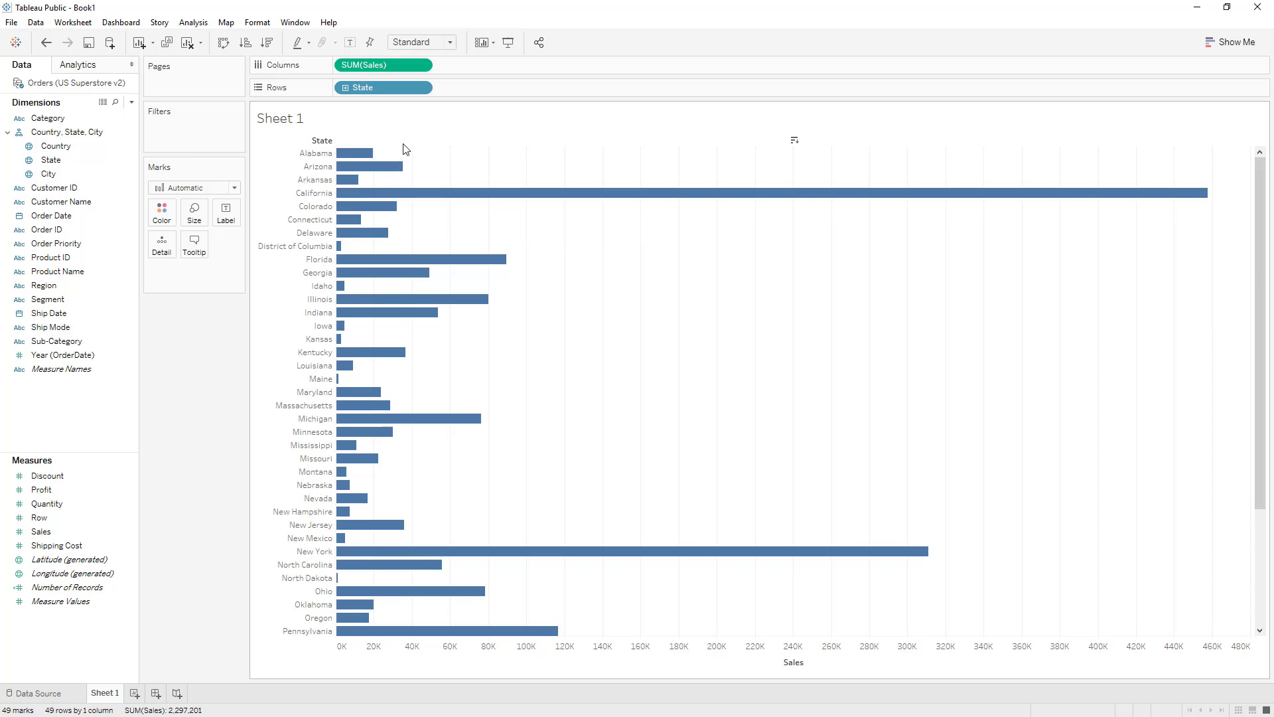
click(794, 141)
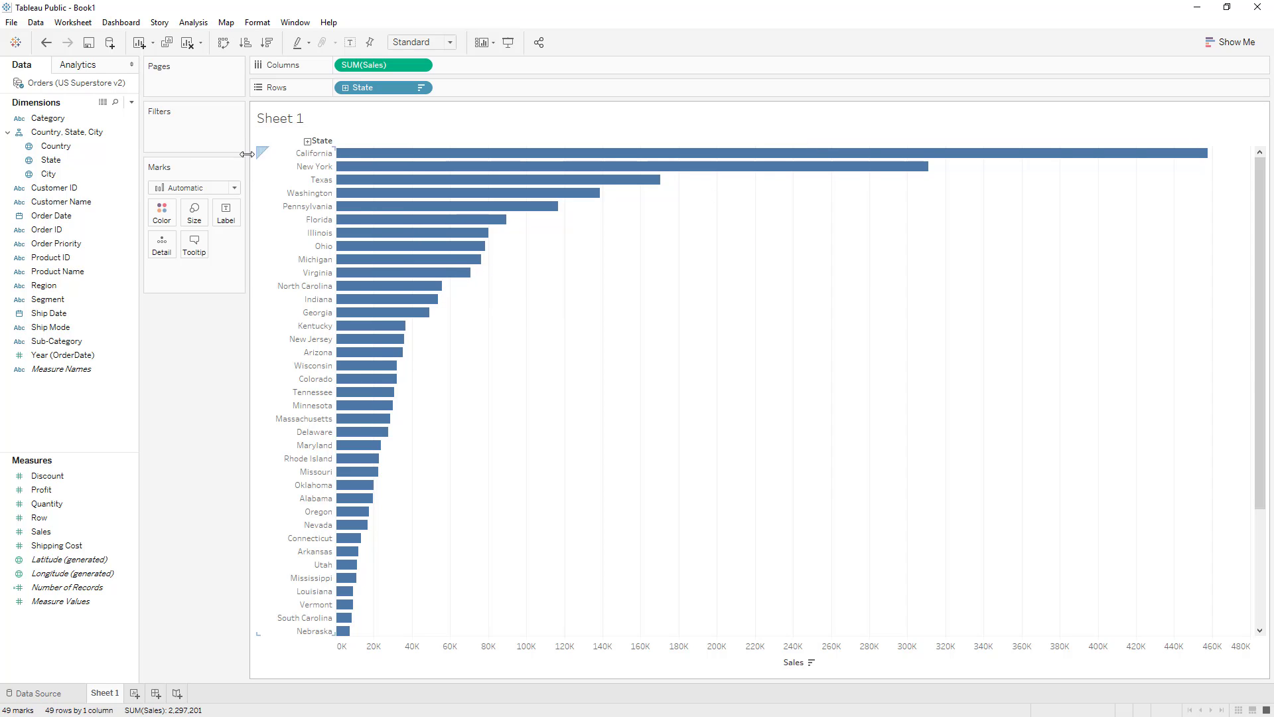
Step: Show the sales mark labels on the bars, then hide them again
click(351, 45)
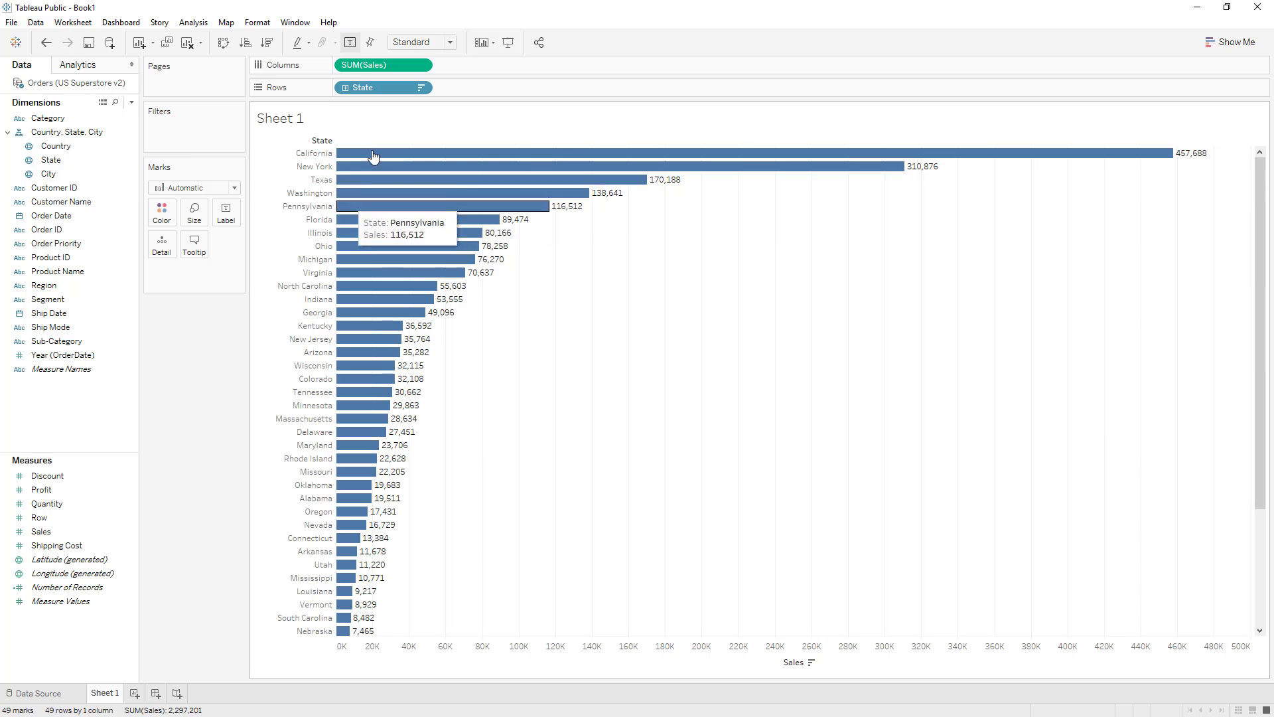
click(351, 43)
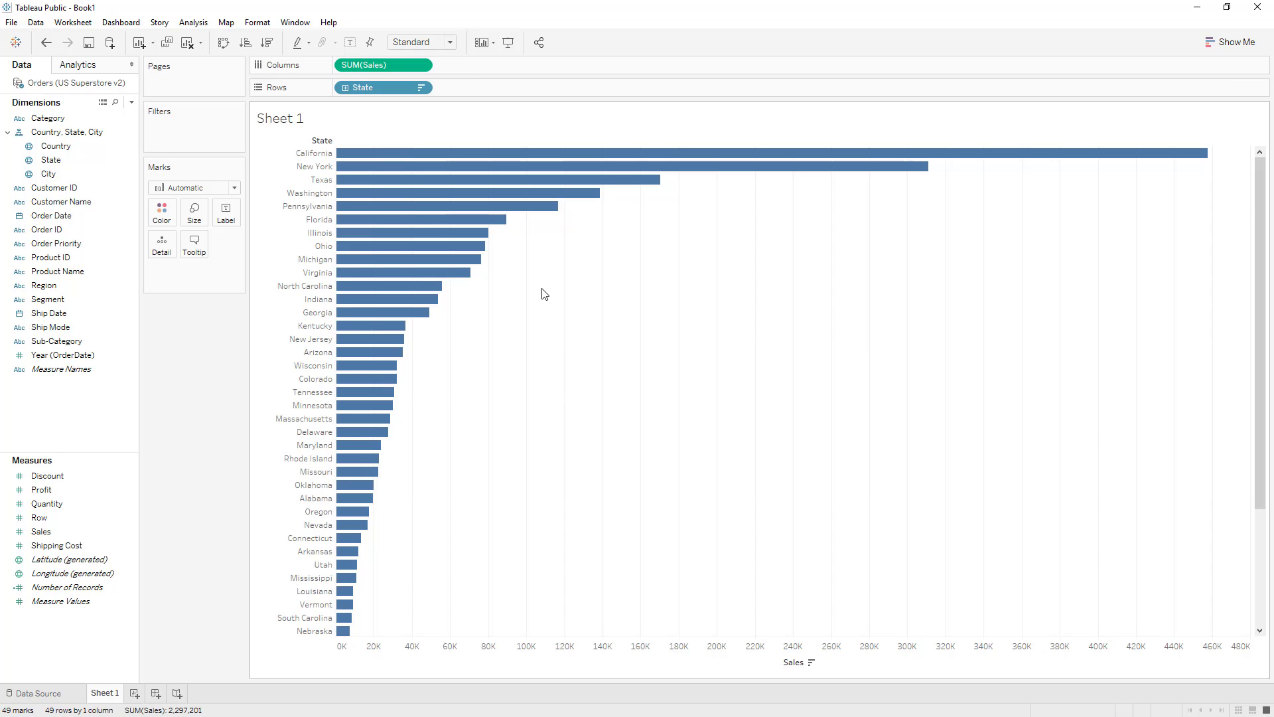
Step: Rename Sheet 1 as "Sales Chart"
double_click(102, 693)
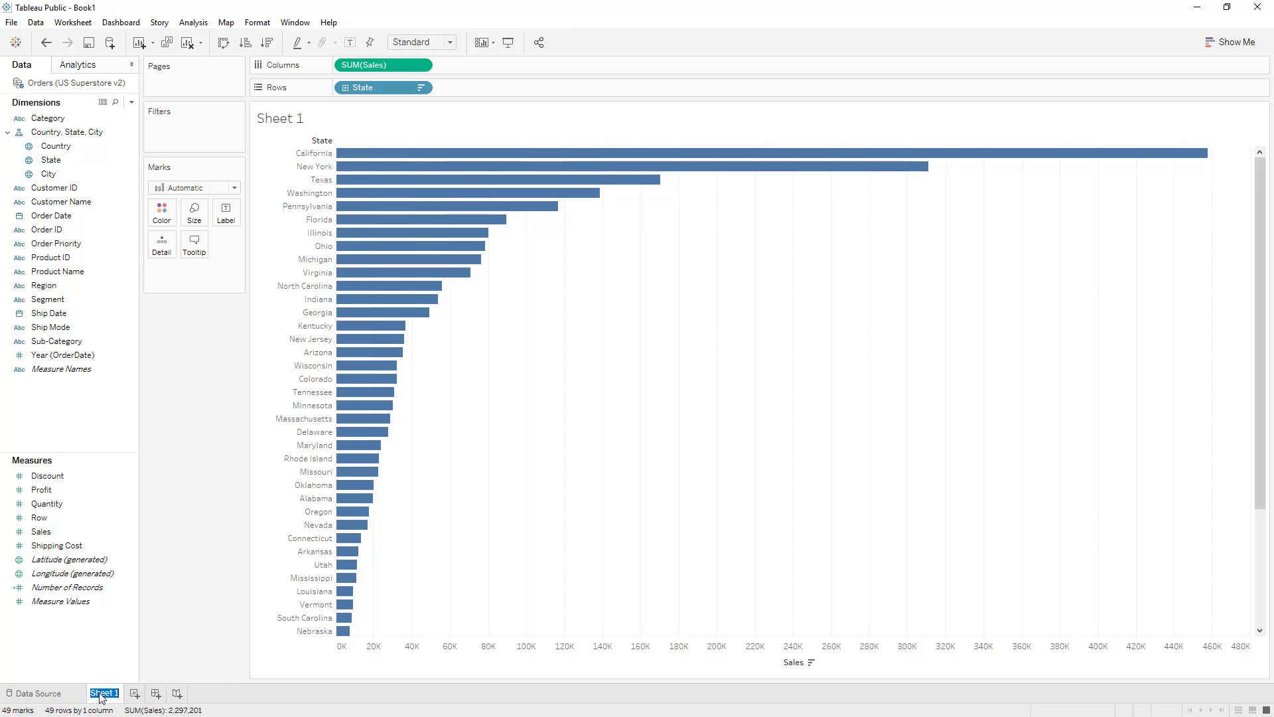
text(Sales Chart)
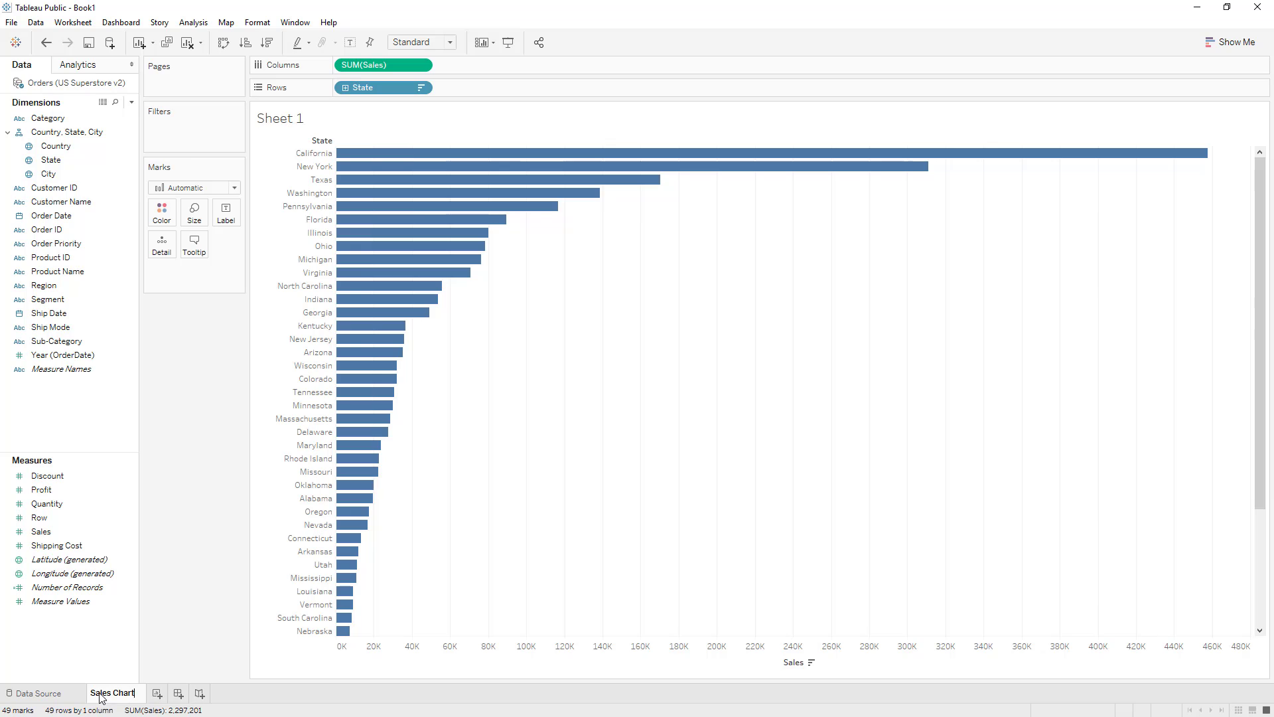
key(Return)
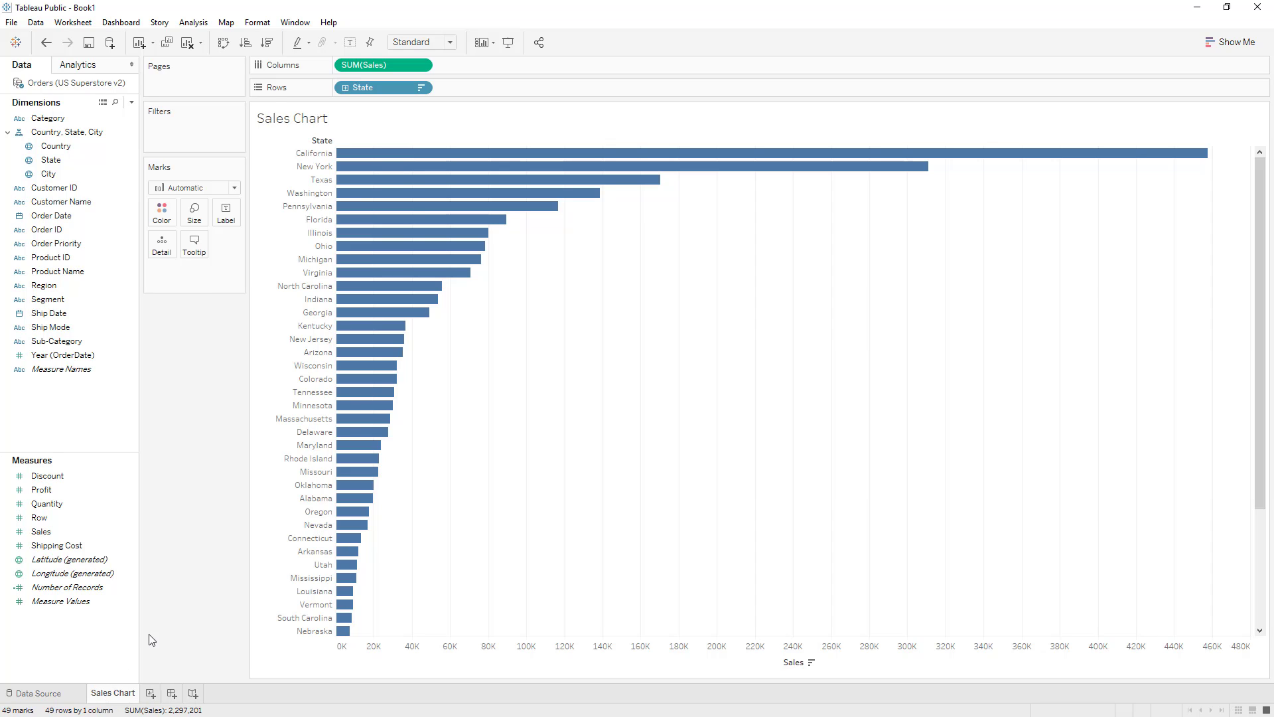
Step: Create a new worksheet and place State on its Rows
click(150, 694)
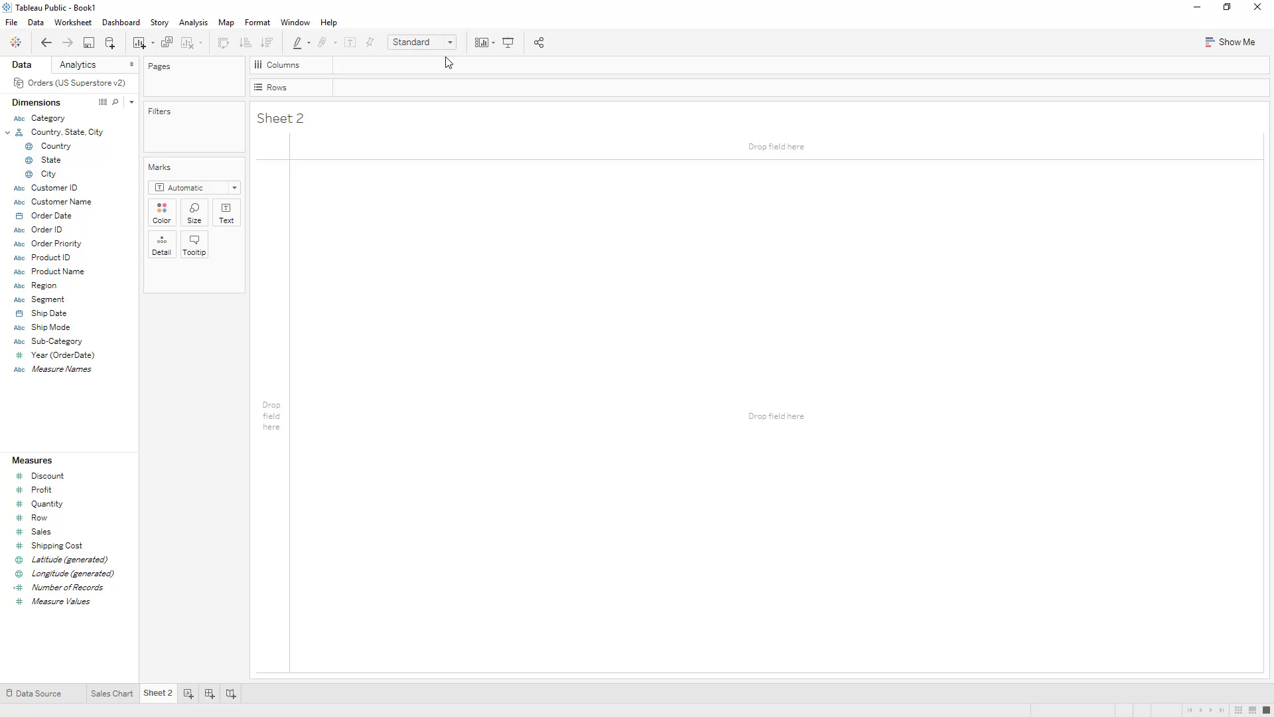
click(48, 160)
drag(46, 158, 359, 89)
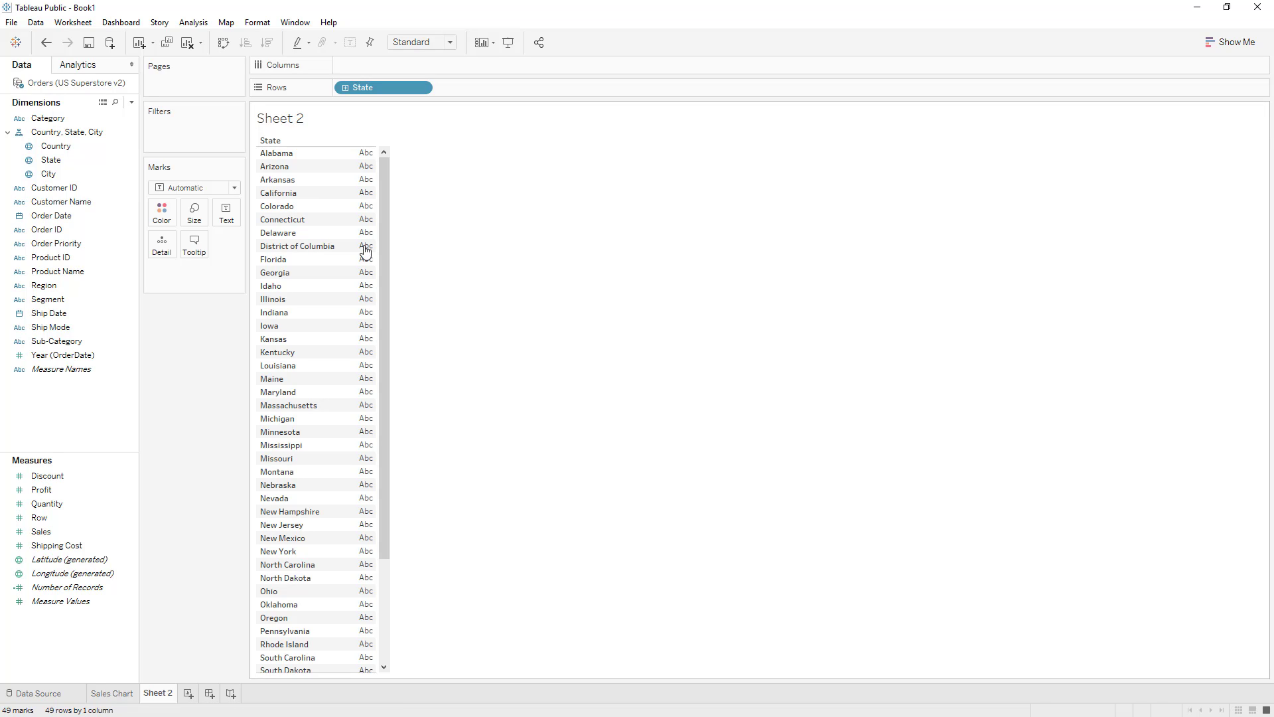
Step: Add Sales and Profit as value columns to the state table on Sheet 2
click(78, 524)
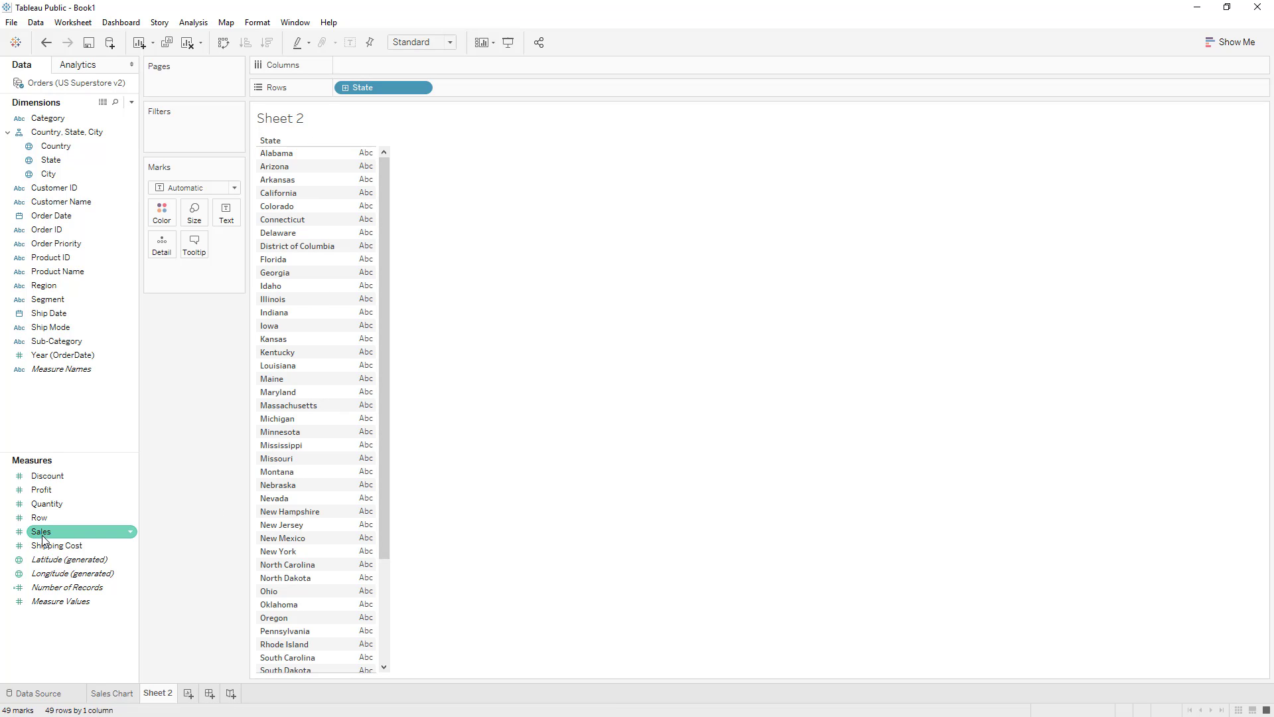
drag(43, 534, 354, 254)
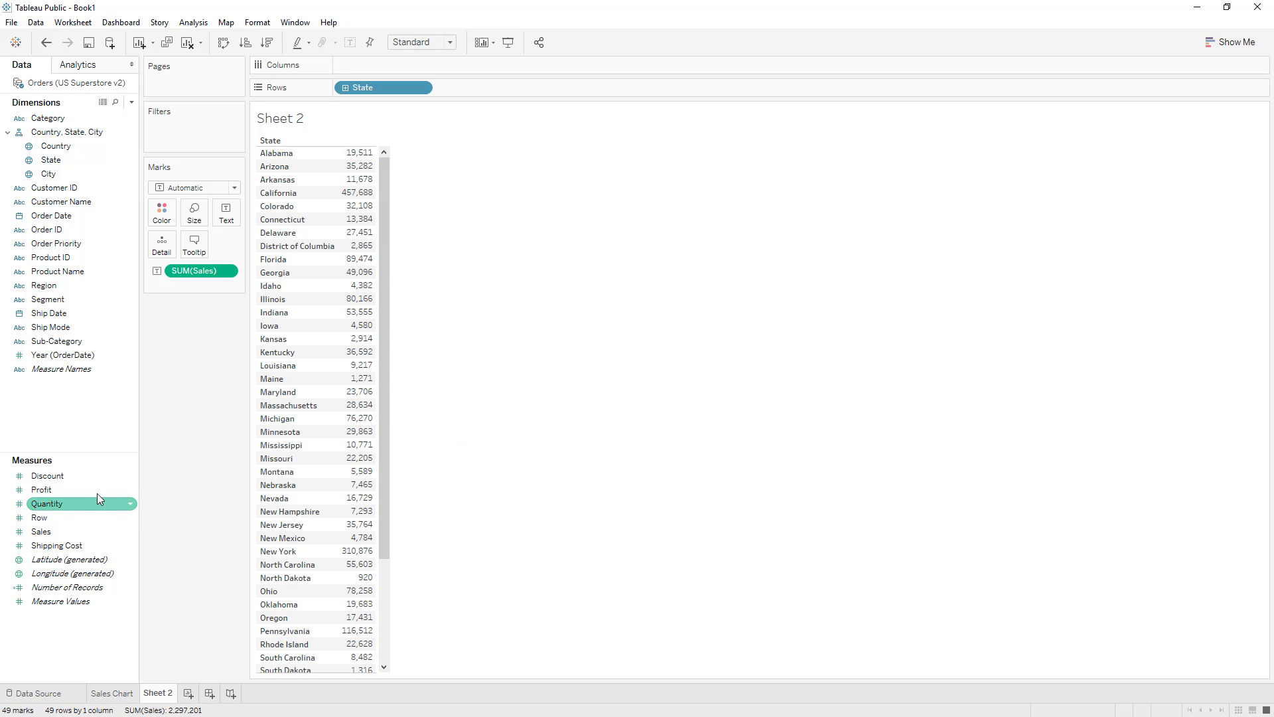
click(41, 490)
drag(41, 491, 358, 354)
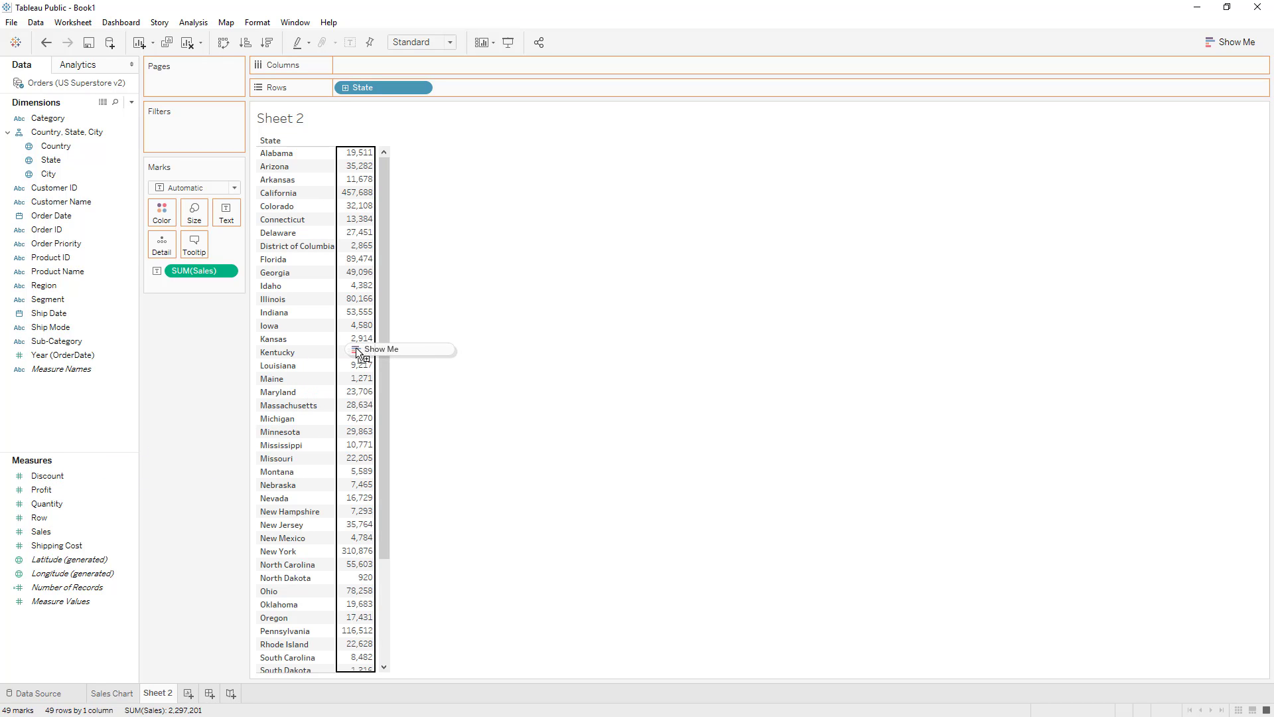
drag(357, 353, 359, 355)
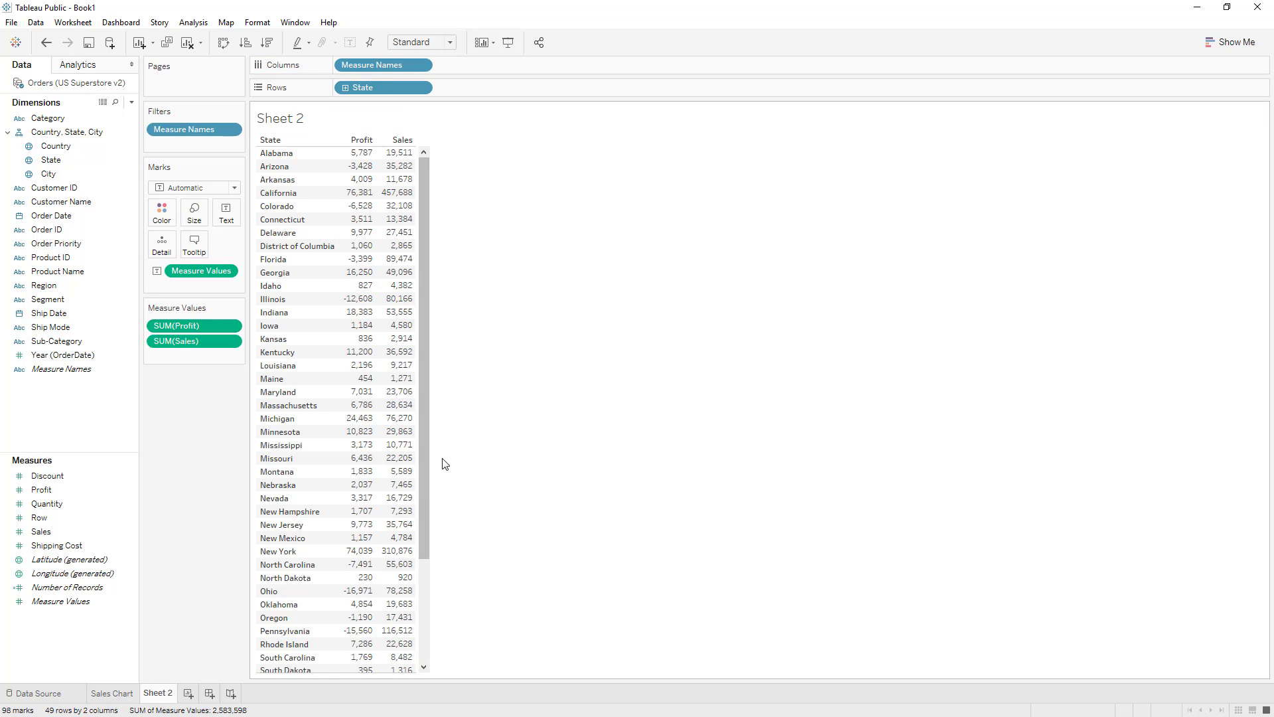
Step: Add Shipping Cost as a third value column and move the Sales column ahead of Profit
click(46, 547)
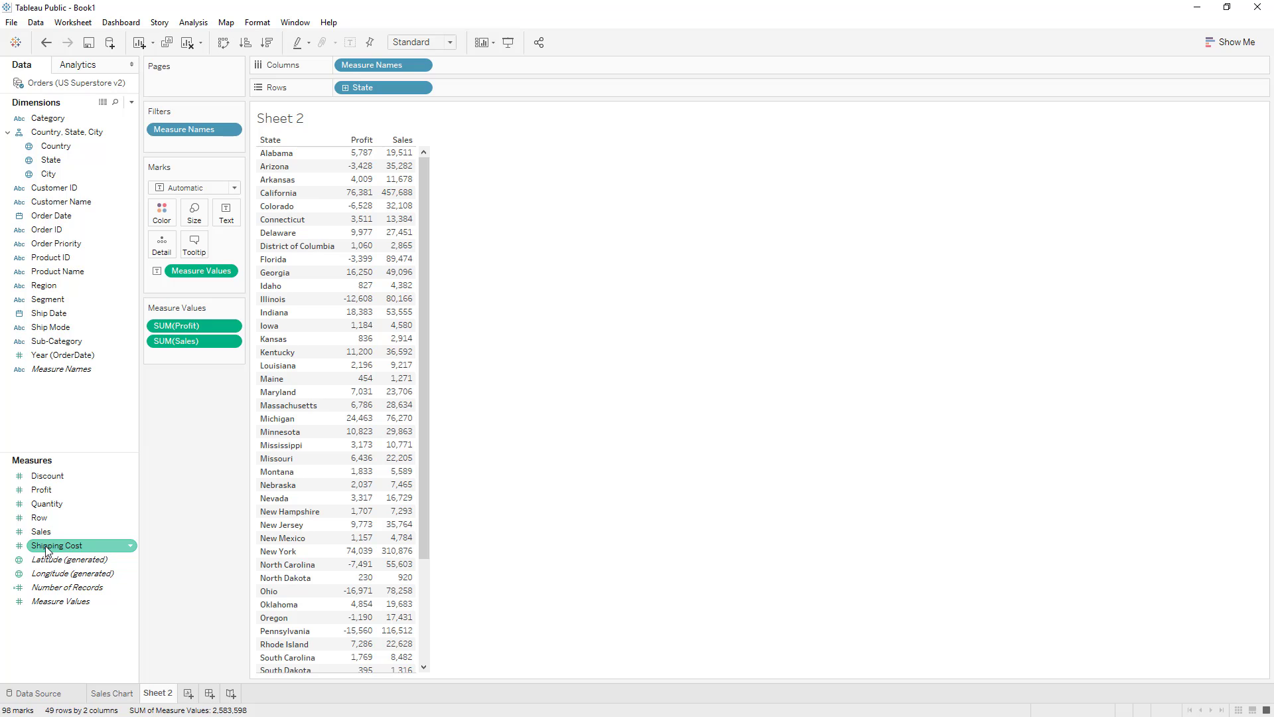
drag(47, 550, 393, 234)
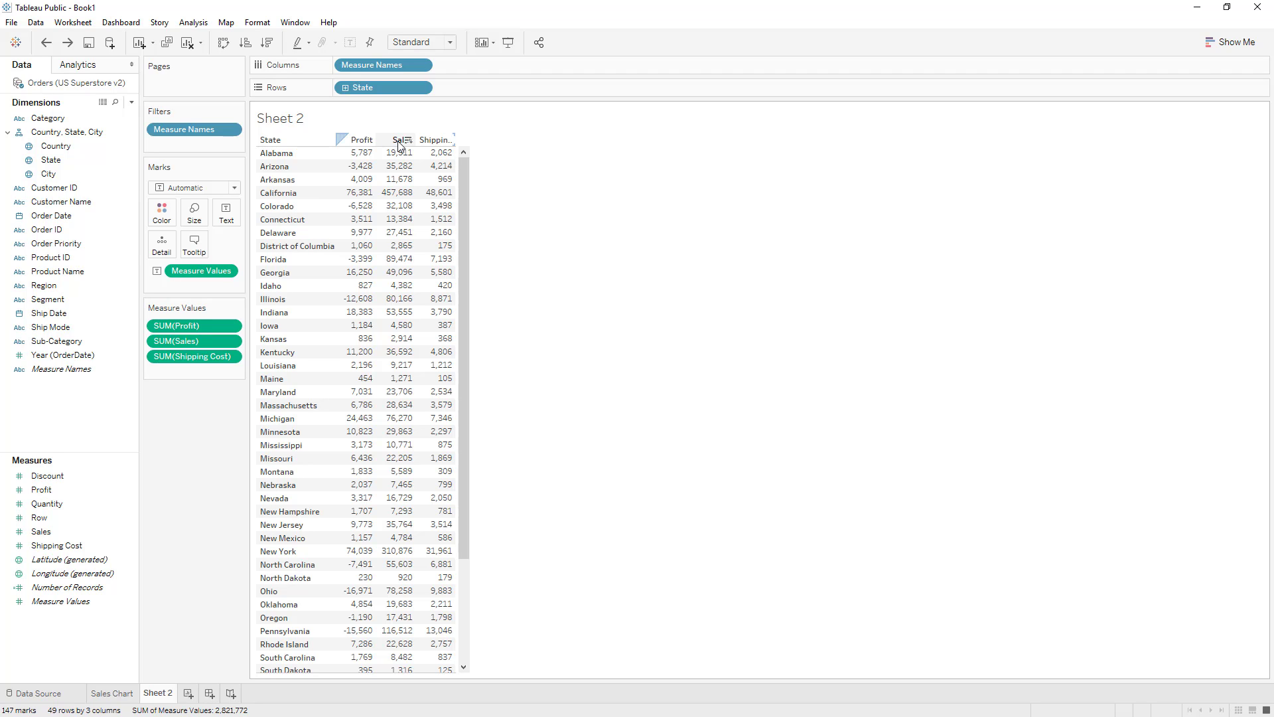
drag(399, 143, 352, 143)
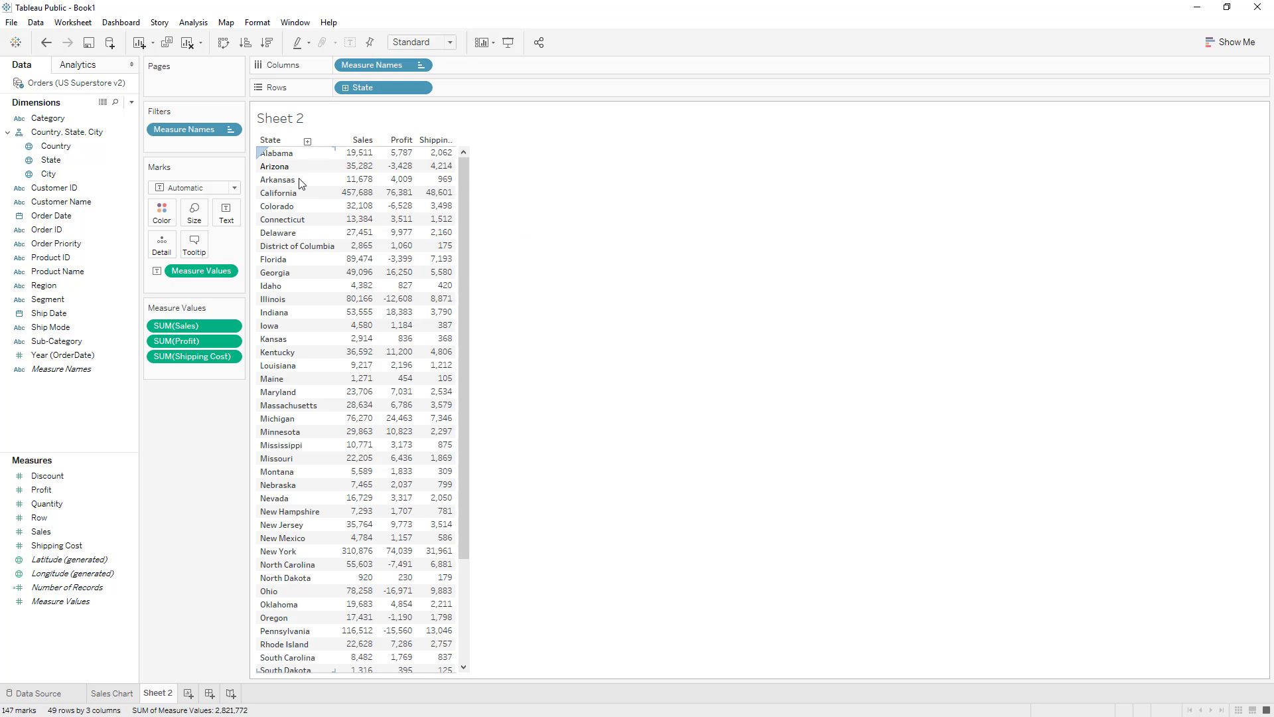
Step: Compare the state bars in the Sales Chart worksheet with the figures in the Sheet 2 table
click(103, 693)
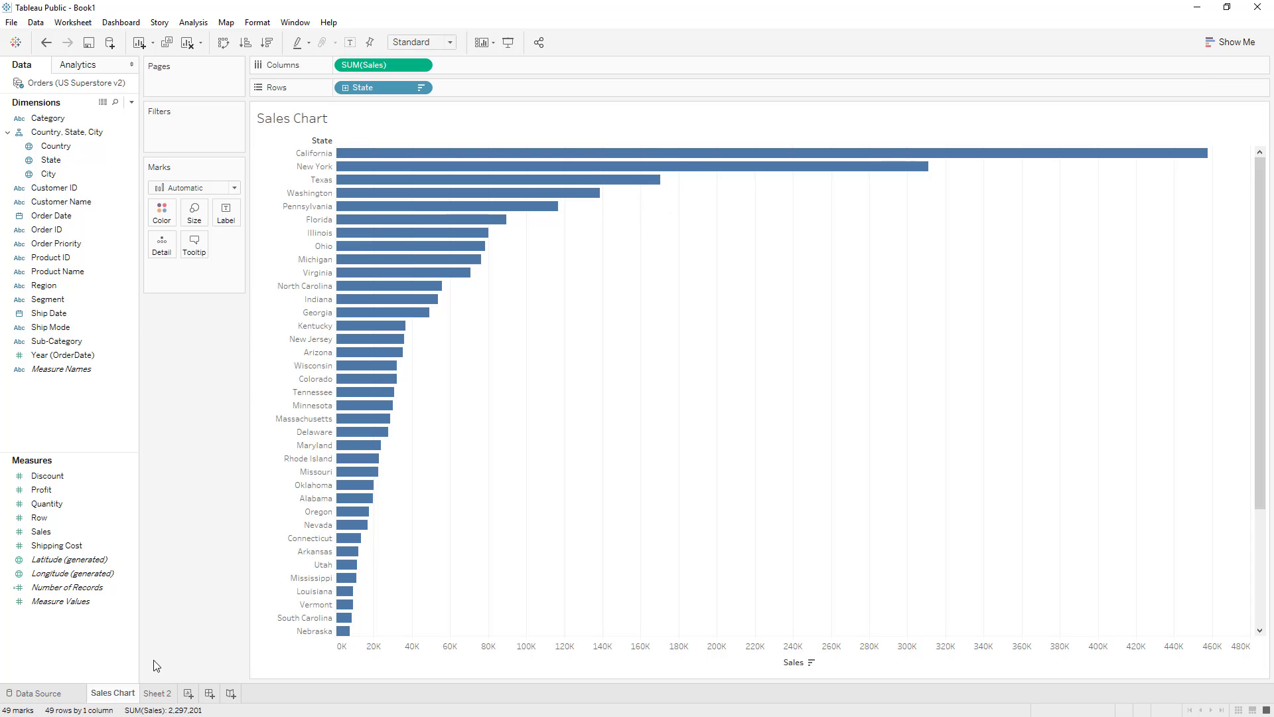
click(157, 693)
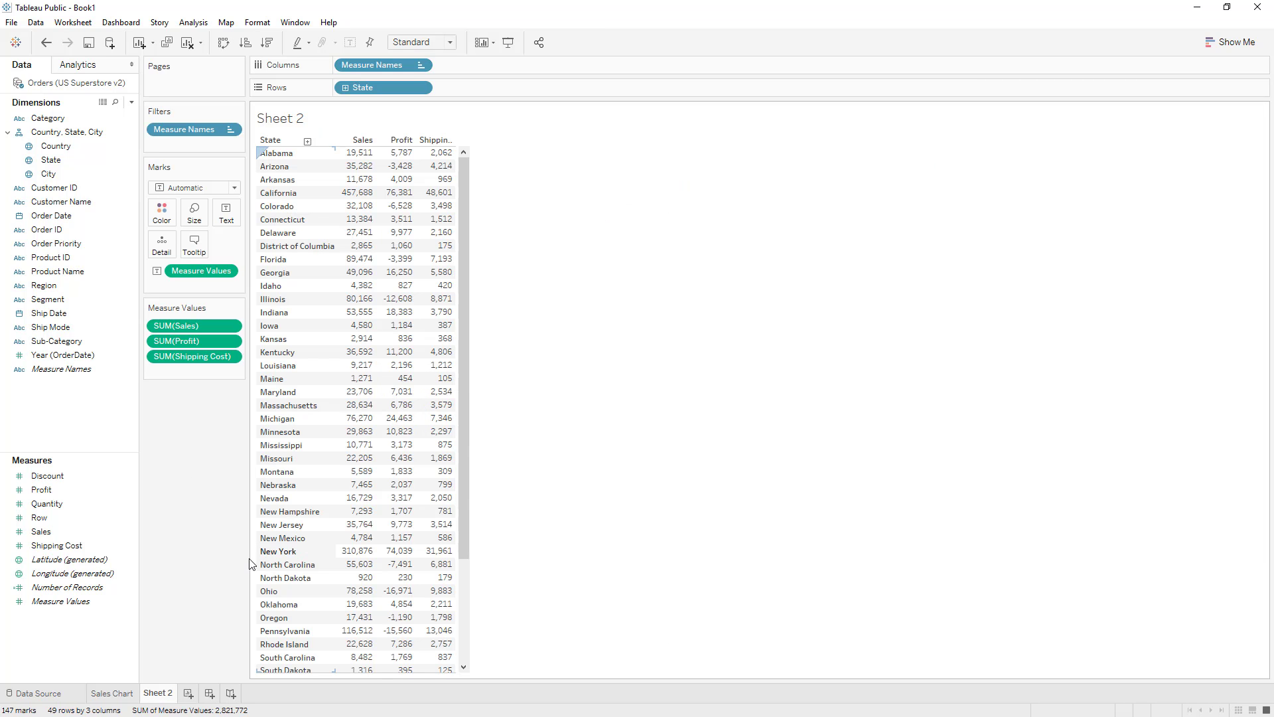
click(112, 692)
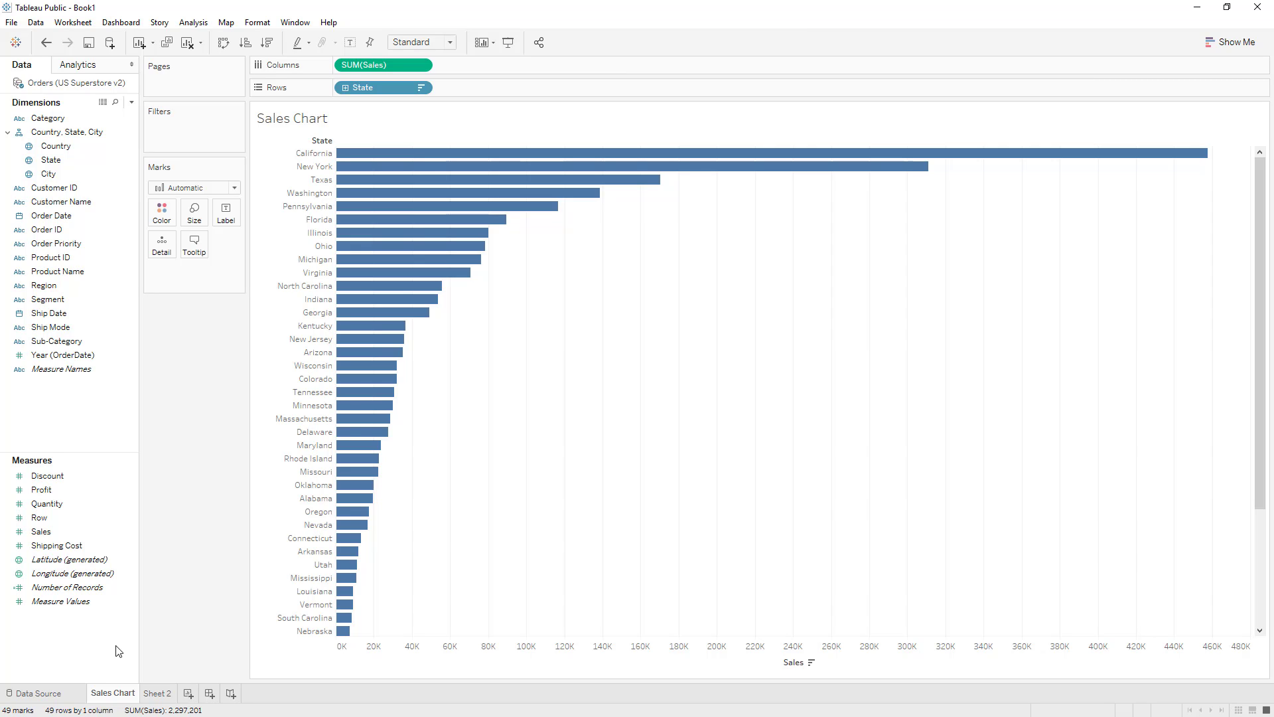
click(157, 694)
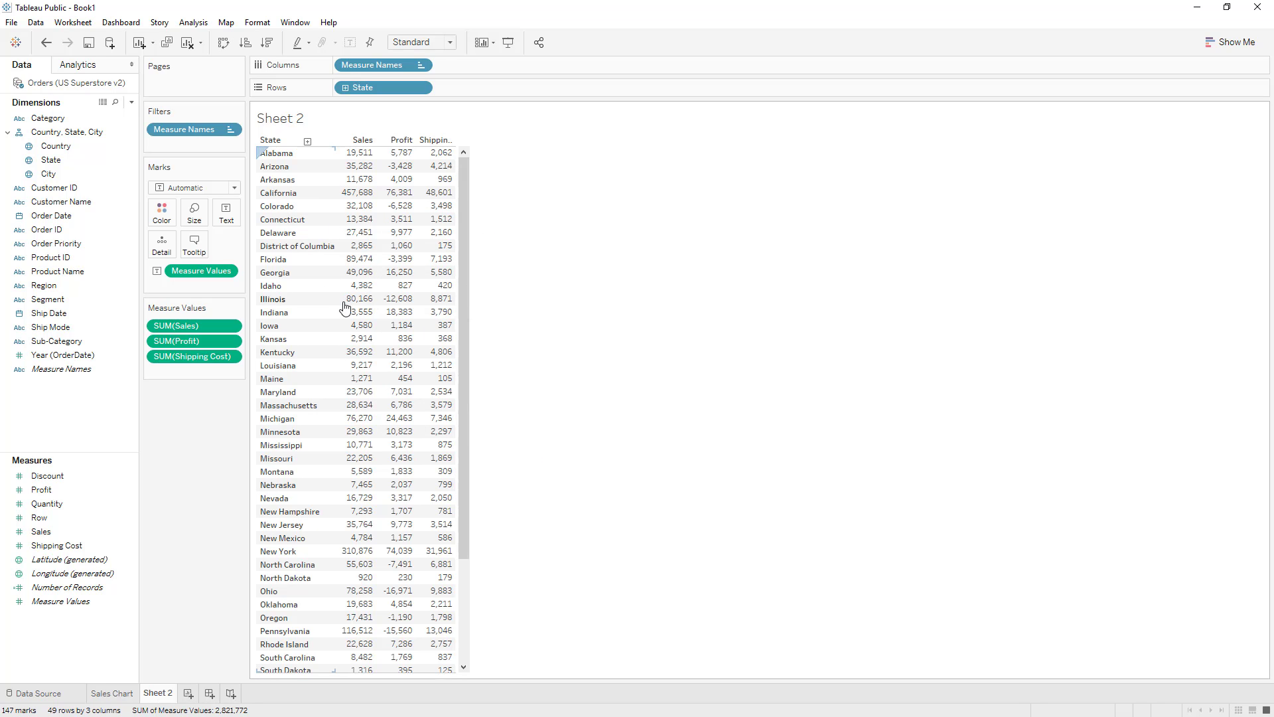
click(112, 693)
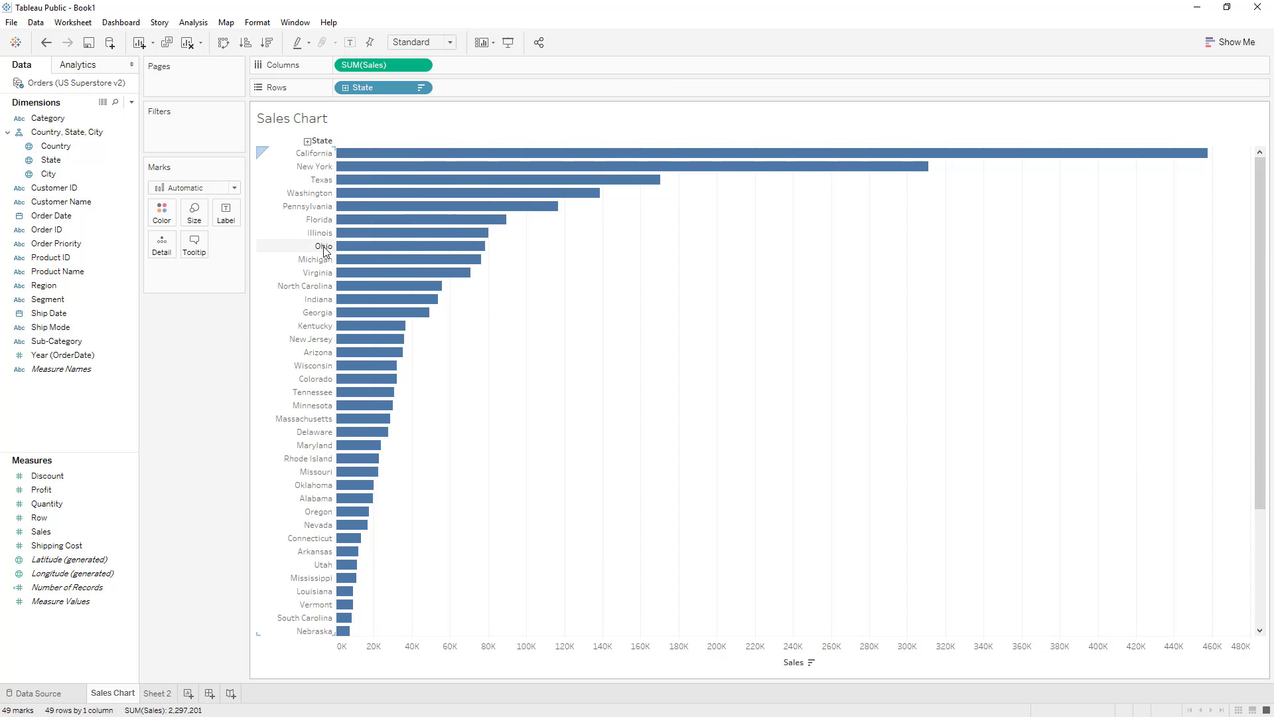
mouse_move(394, 251)
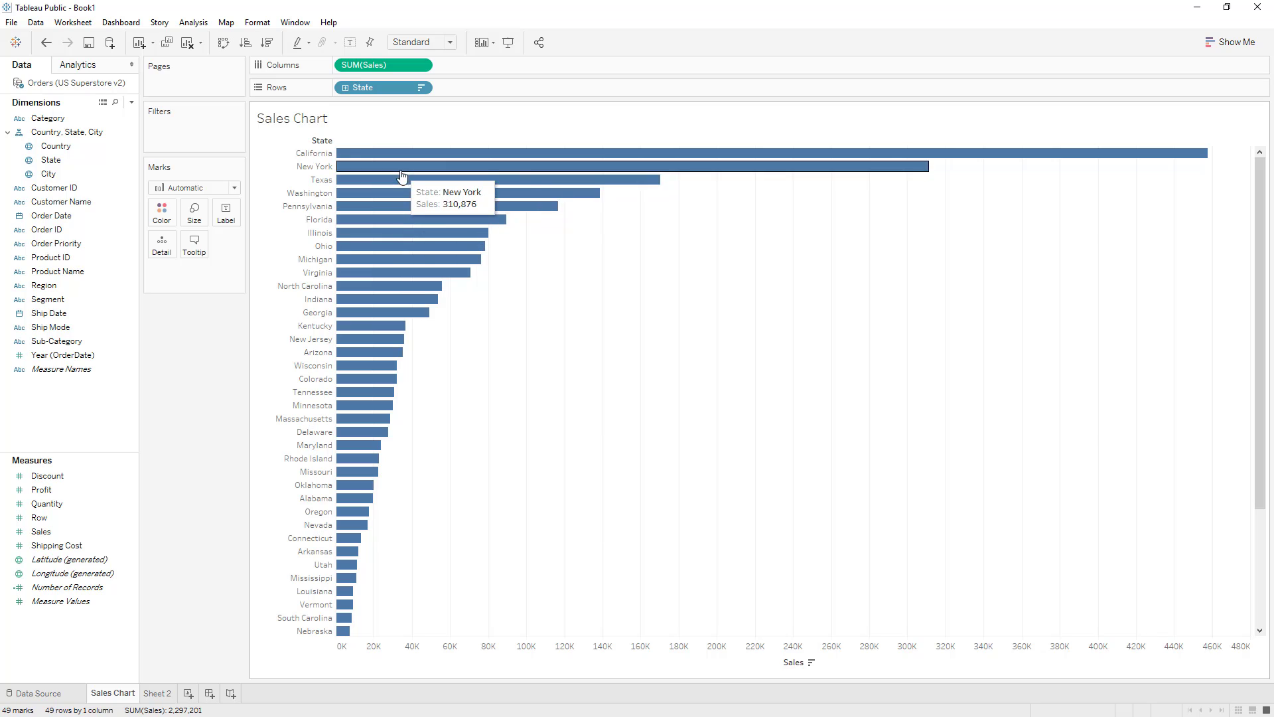
mouse_move(369, 465)
mouse_move(377, 425)
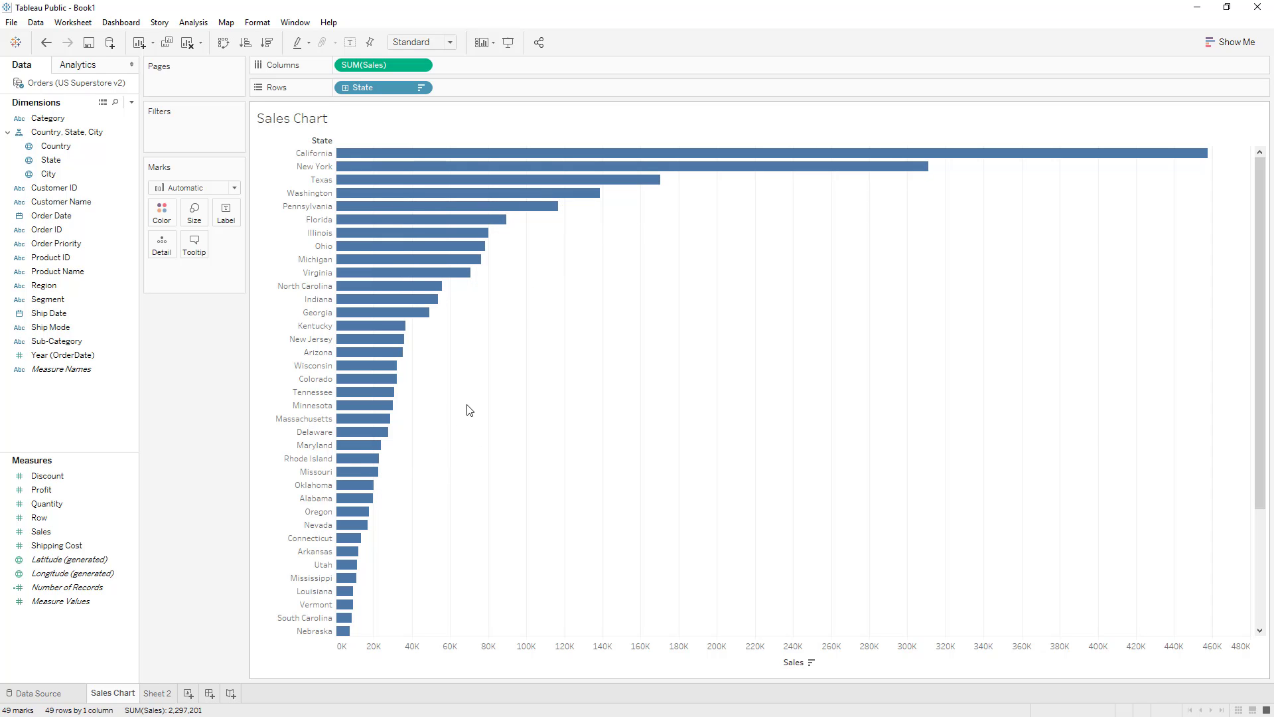
Step: Rename Sheet 2 as "Sales#"
double_click(165, 694)
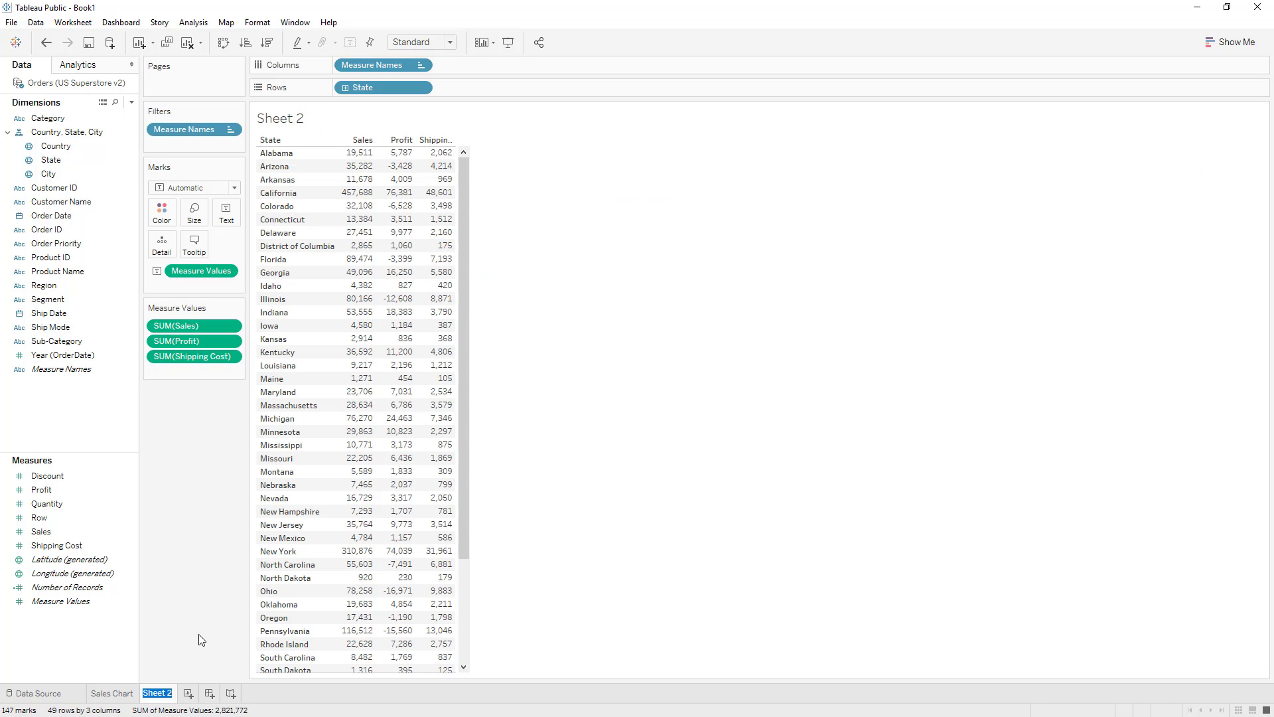
text(Sales#)
key(Return)
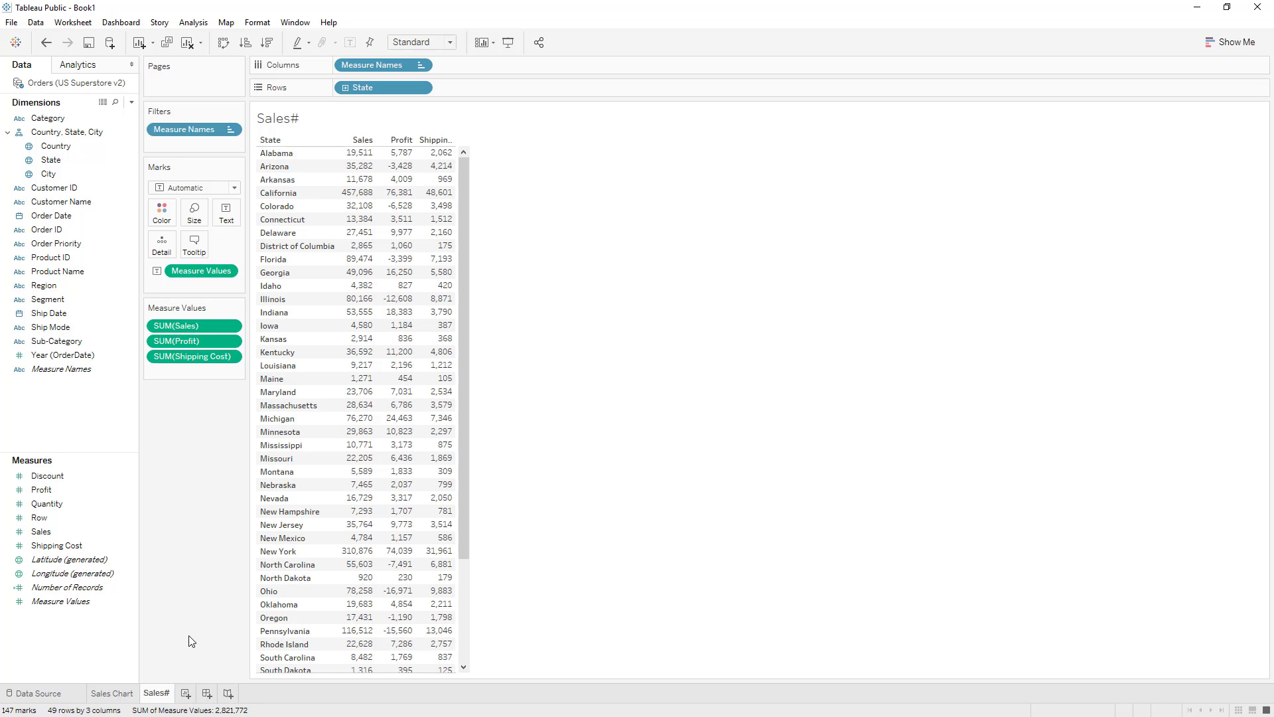
Step: Create a new dashboard and place the Sales Chart and Sales# sheets on it
click(207, 693)
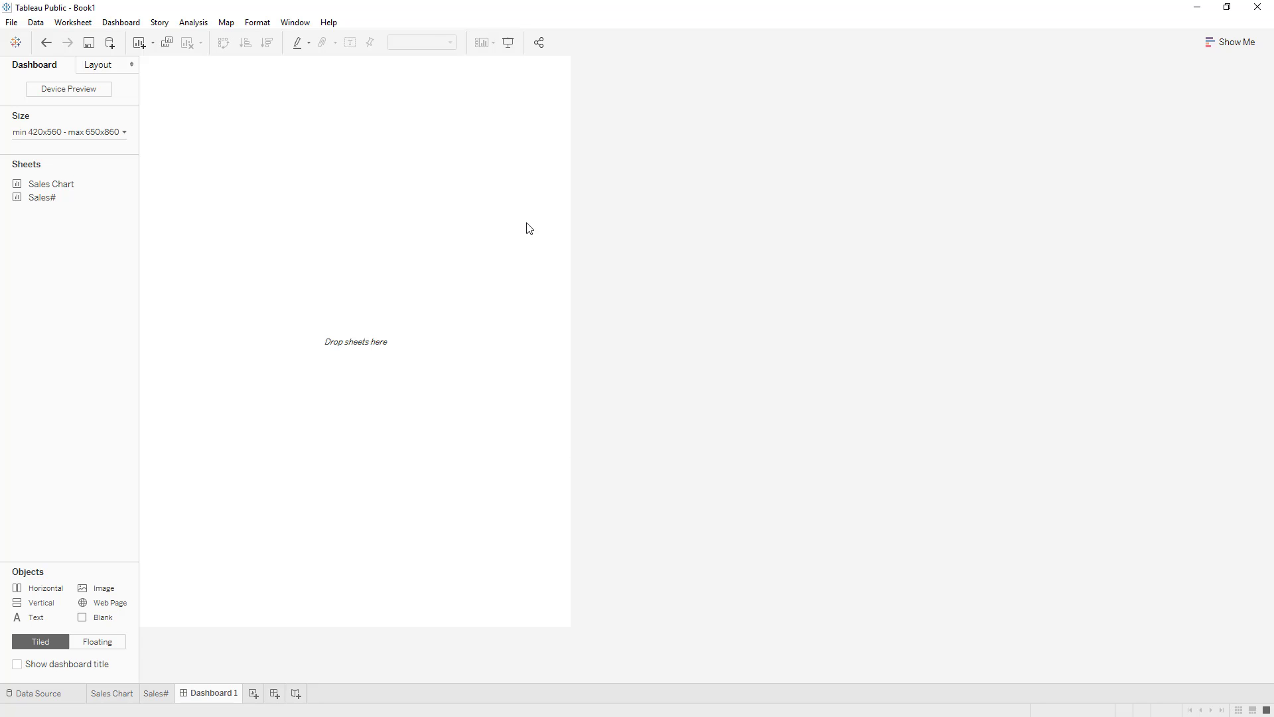
mouse_move(52, 186)
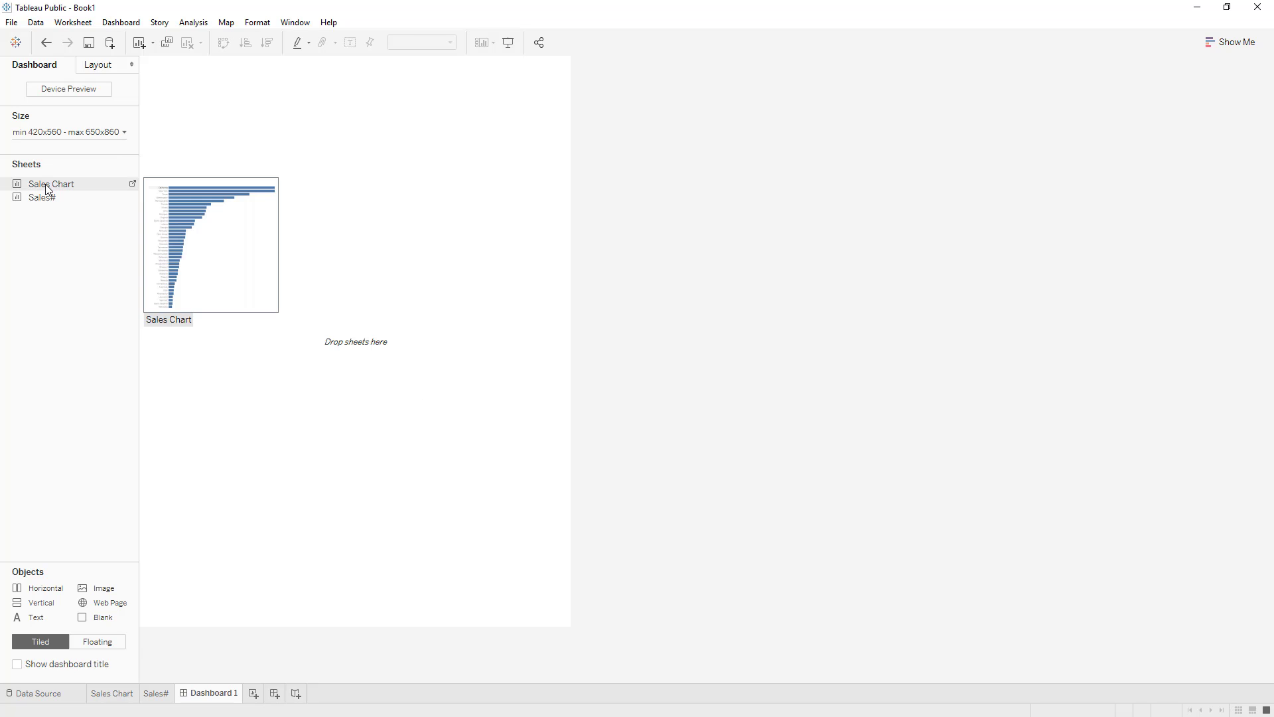
drag(54, 184, 226, 149)
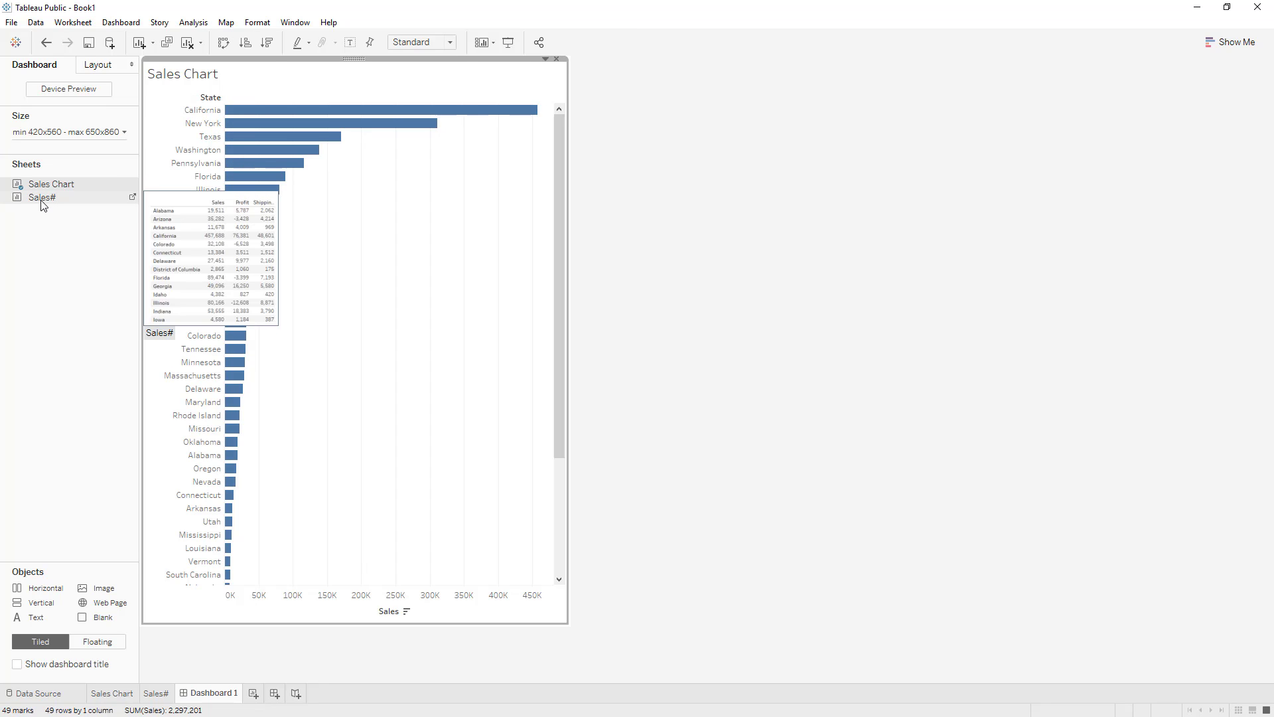
drag(46, 203, 362, 214)
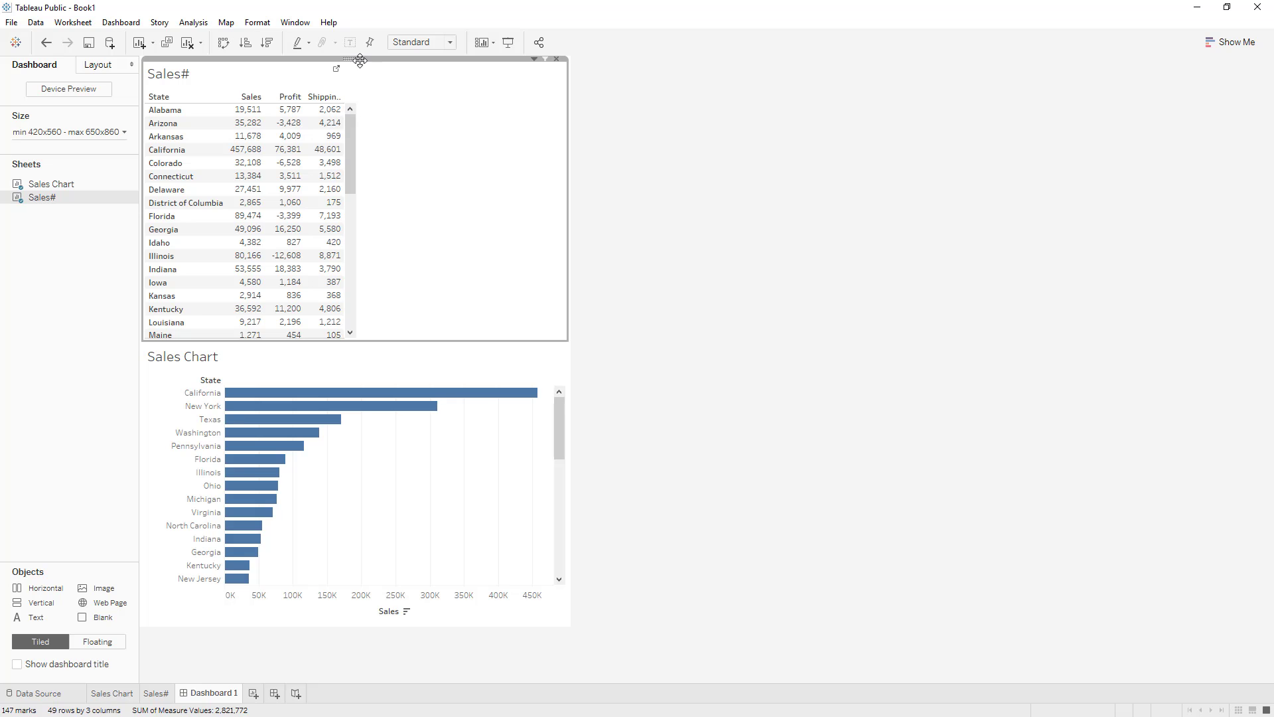
Step: Rearrange the dashboard so that the Sales# table sits beside the Sales Chart, on its right
drag(373, 156, 325, 438)
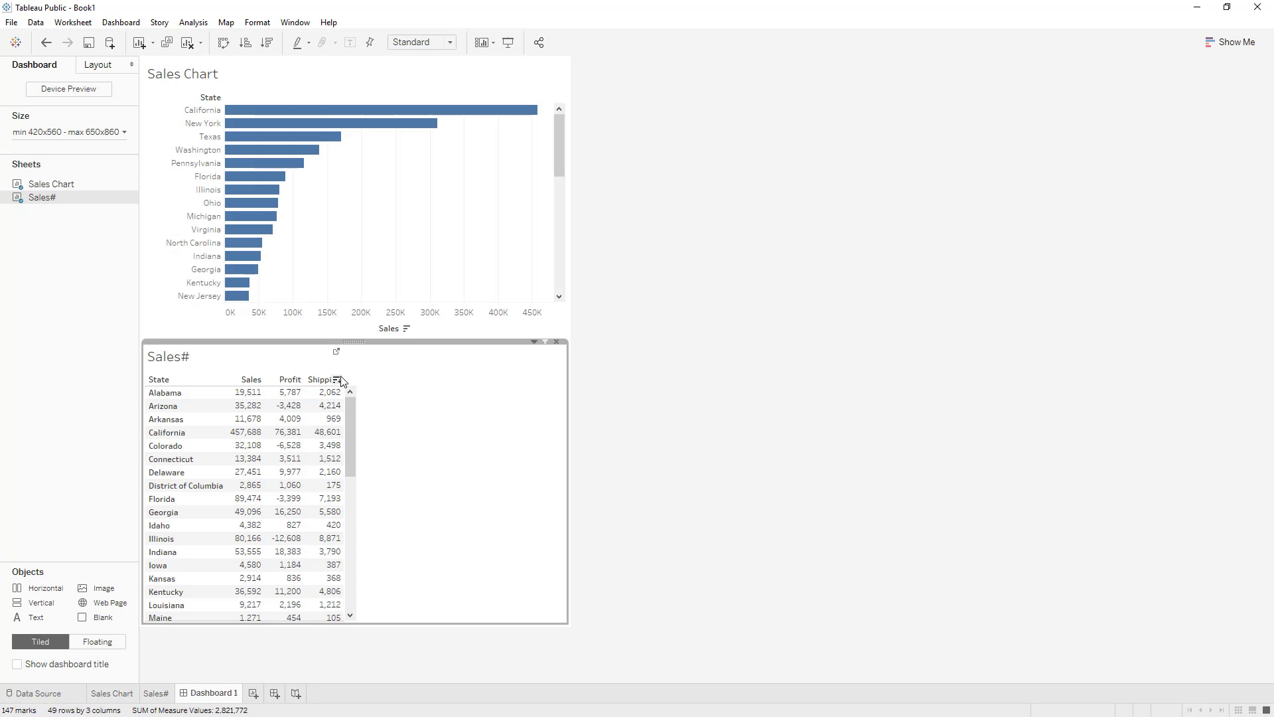
drag(354, 342, 511, 219)
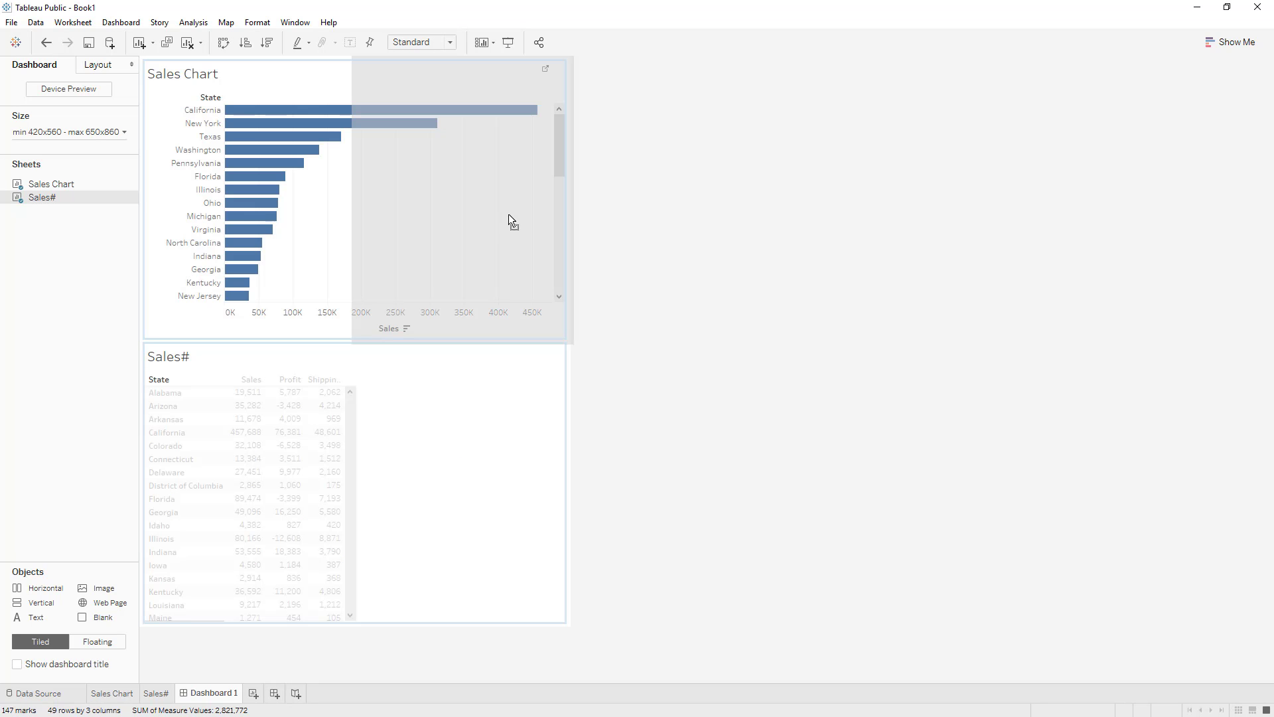
drag(513, 282, 514, 285)
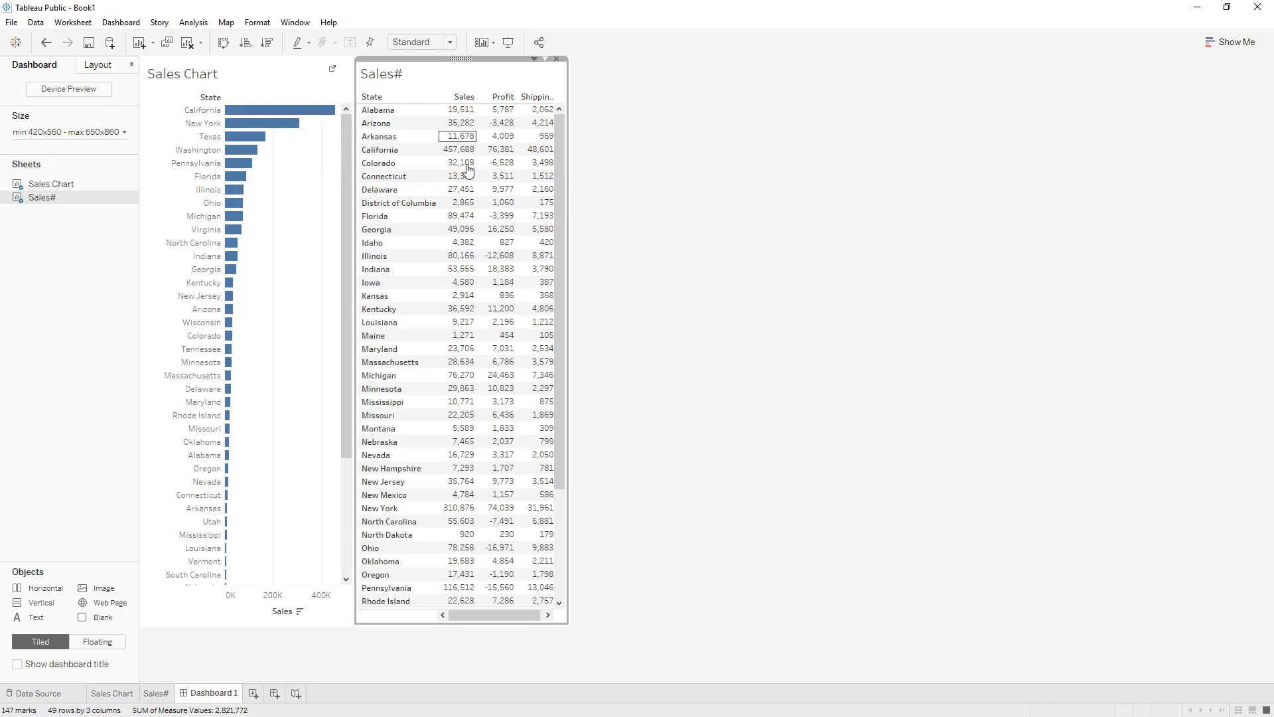
mouse_move(348, 206)
mouse_down()
mouse_move(347, 340)
mouse_move(340, 209)
mouse_up()
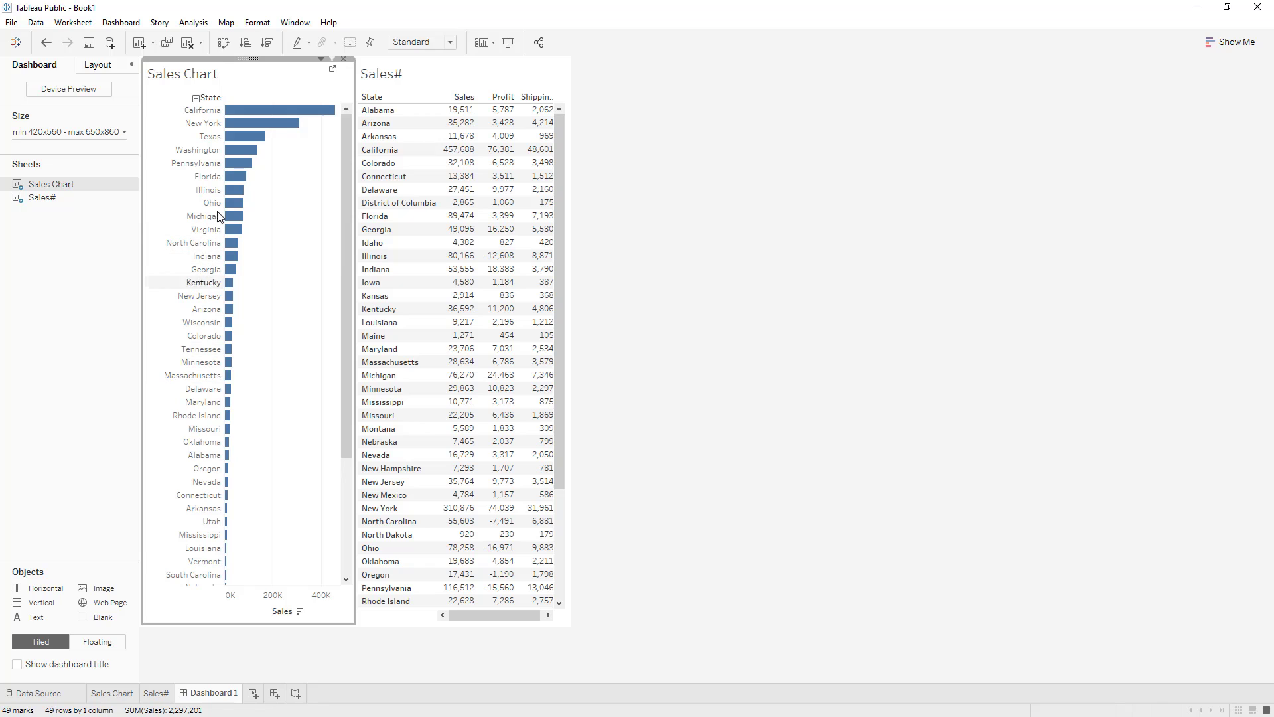
Step: Cycle the dashboard's Sales Chart through ascending and alphabetical order and back to descending Sales
click(283, 98)
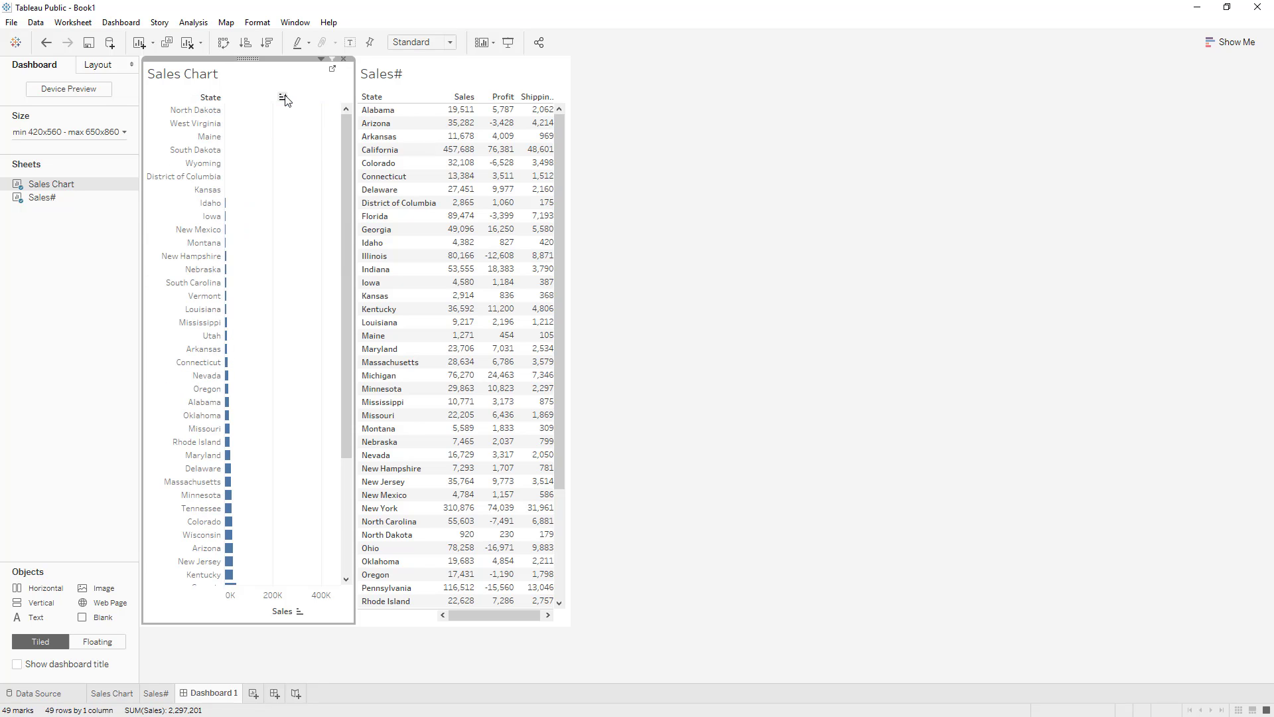
click(284, 99)
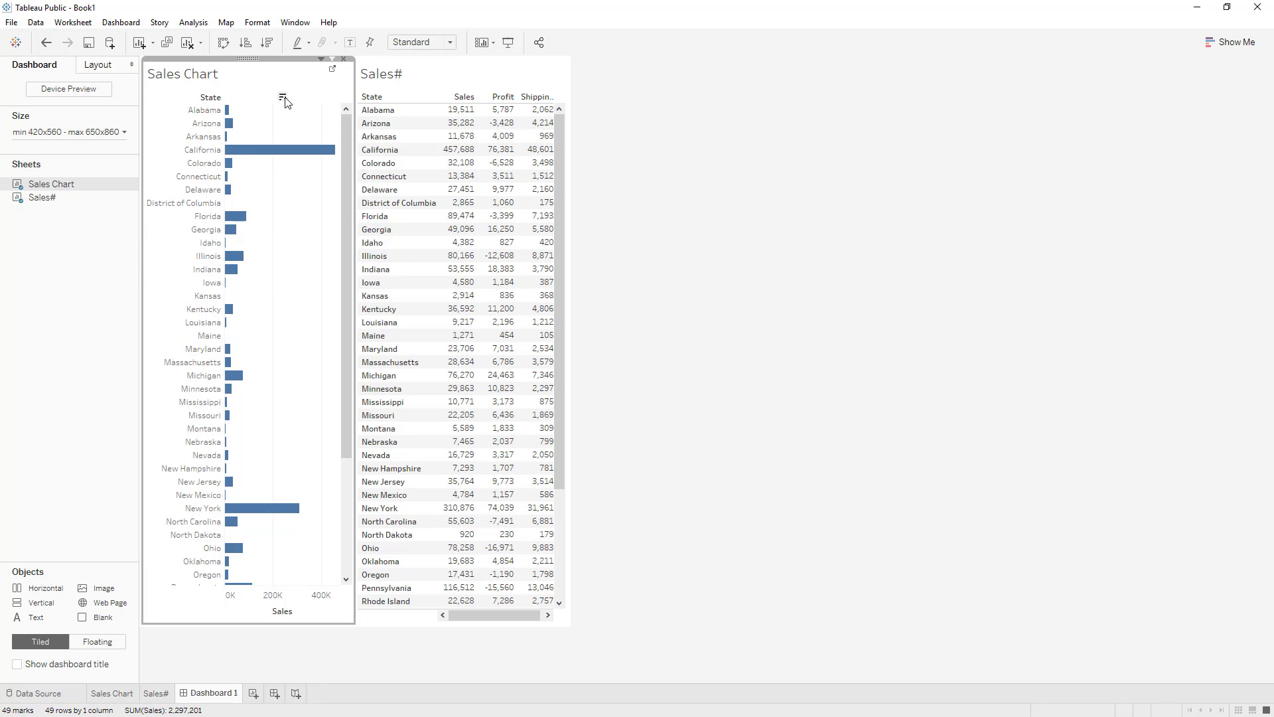
click(282, 98)
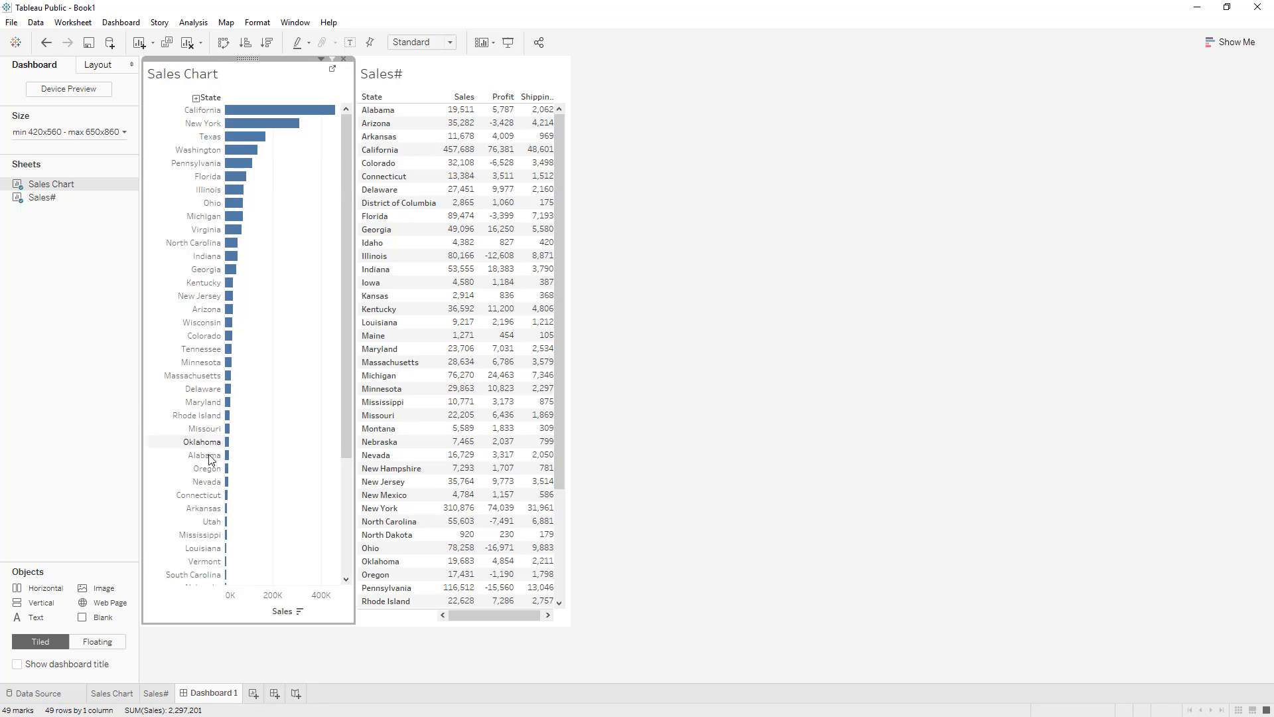
Step: Use Sales Chart as a filter on the dashboard, filtering Sales# first to Oregon, then to the bars from Georgia through Connecticut
mouse_move(229, 473)
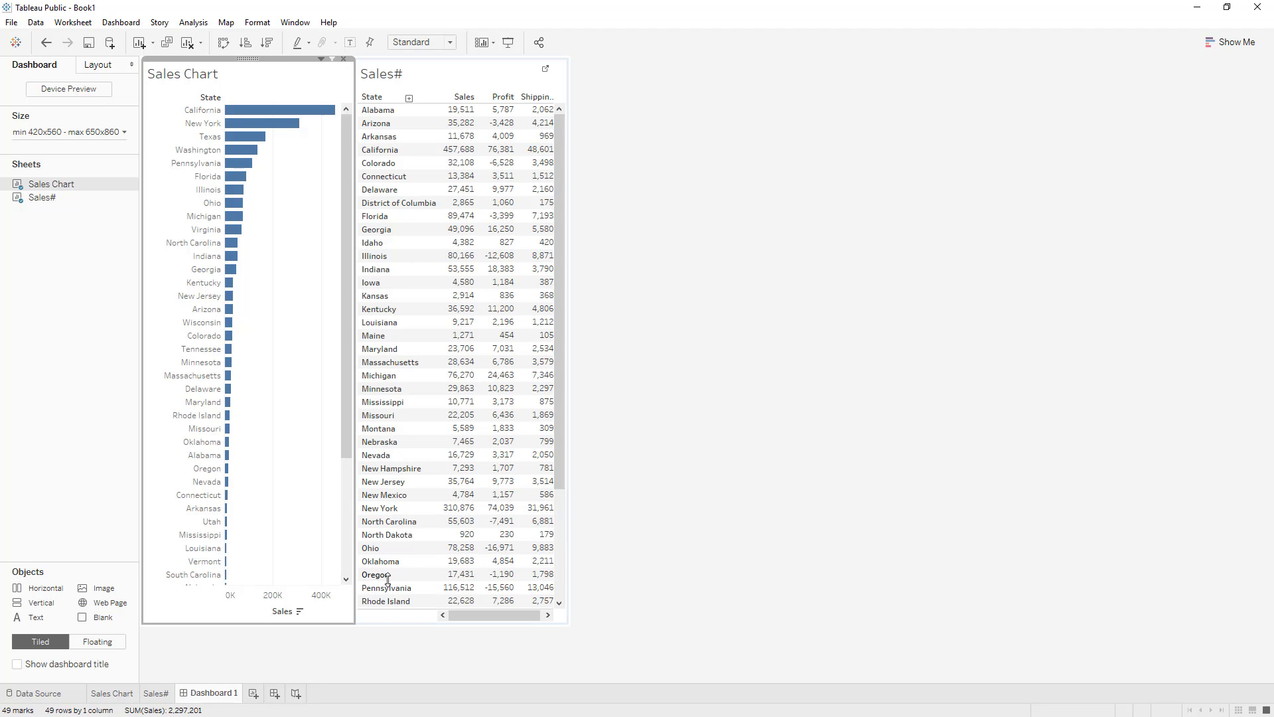
mouse_move(464, 579)
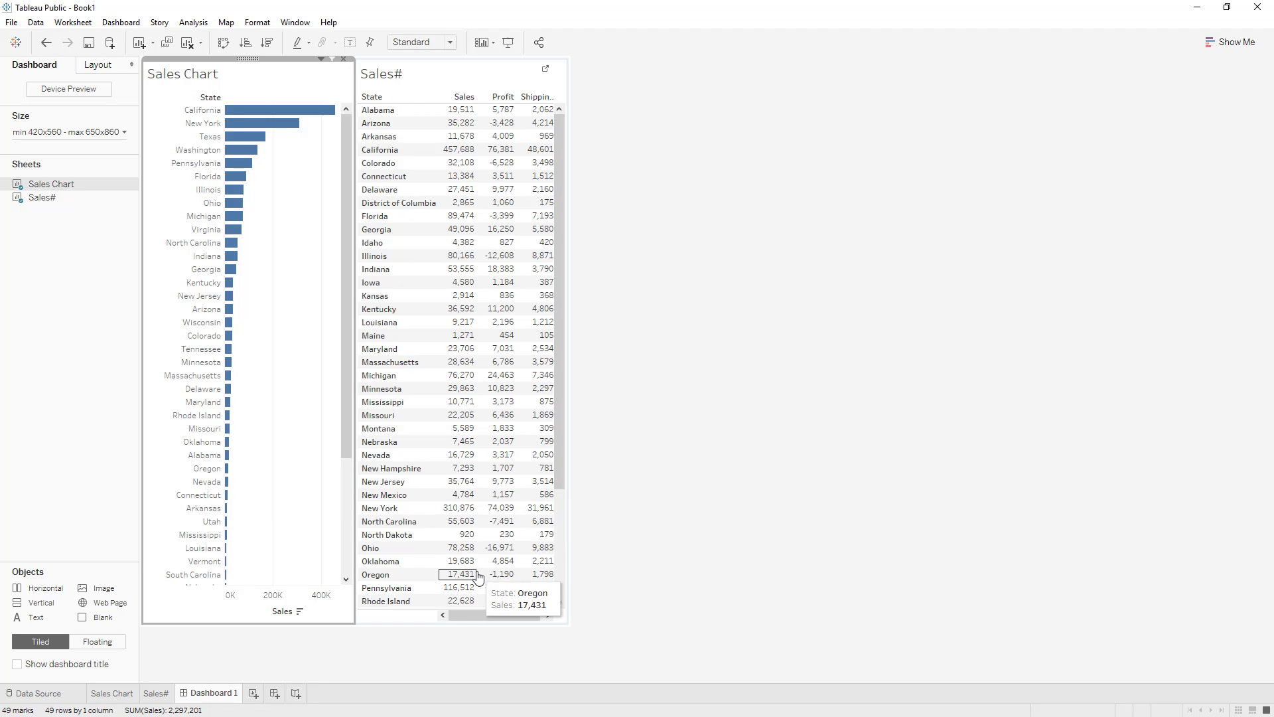
mouse_move(546, 576)
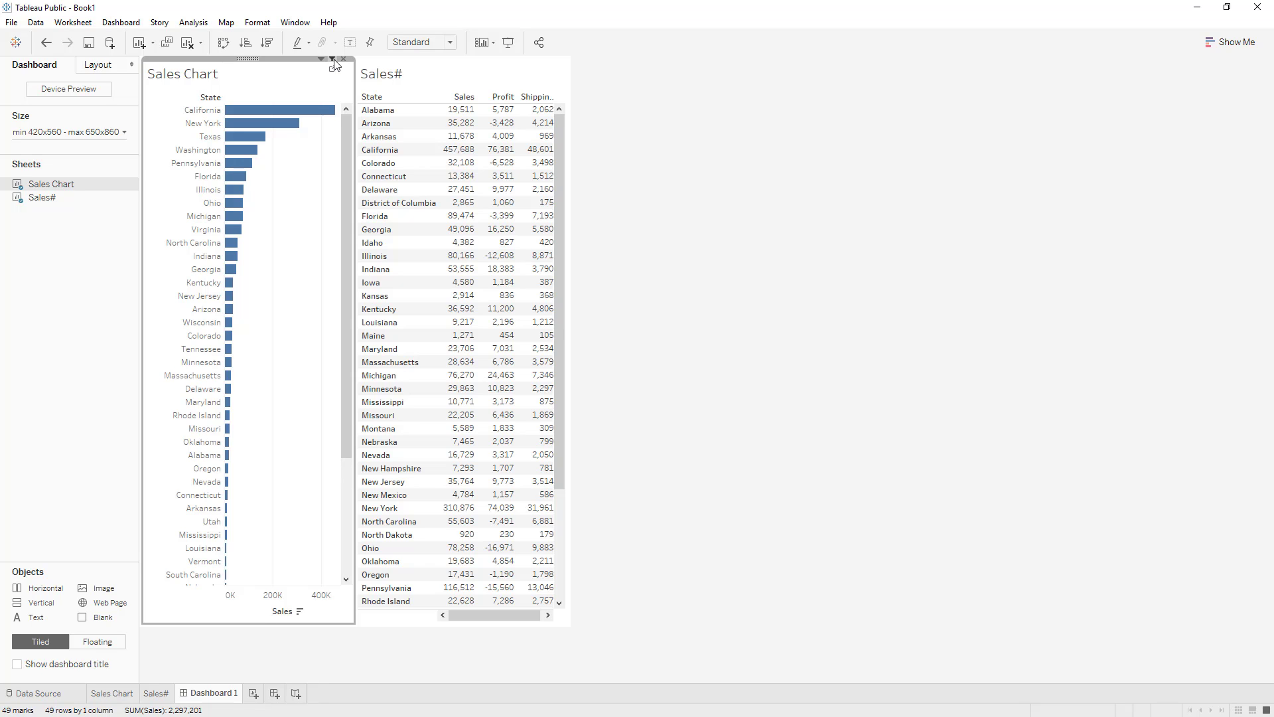
click(333, 59)
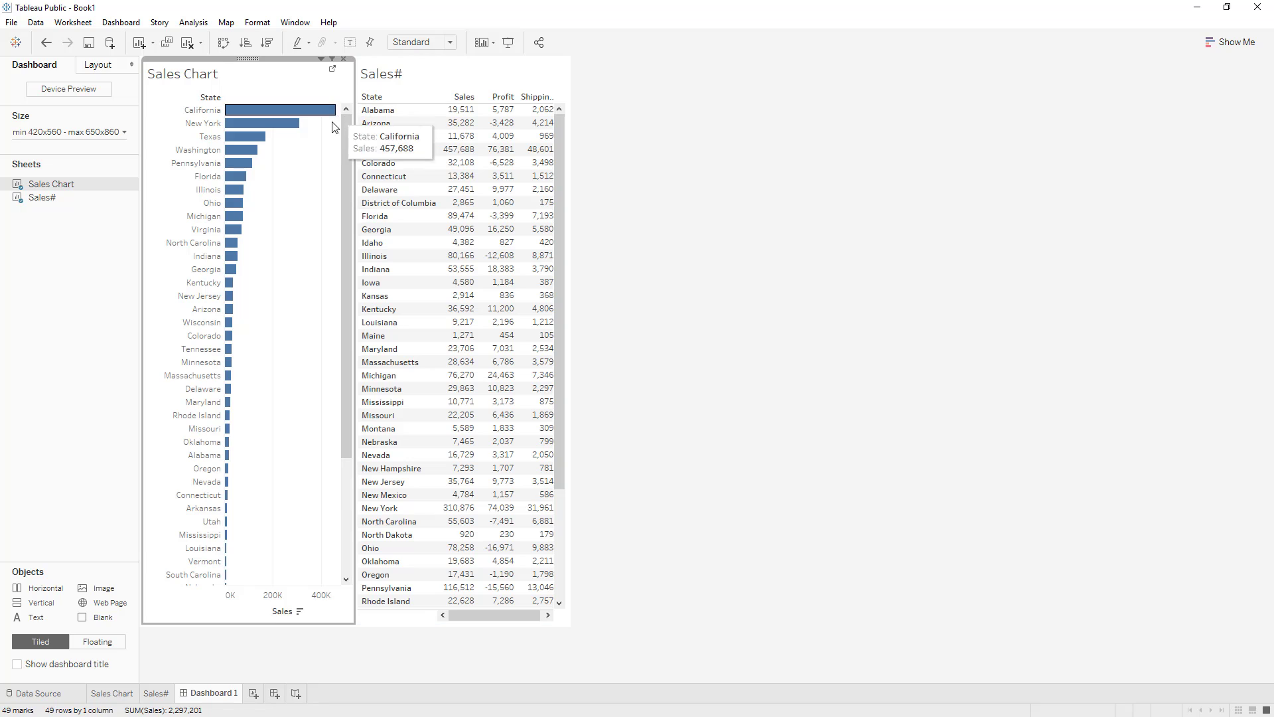
click(228, 469)
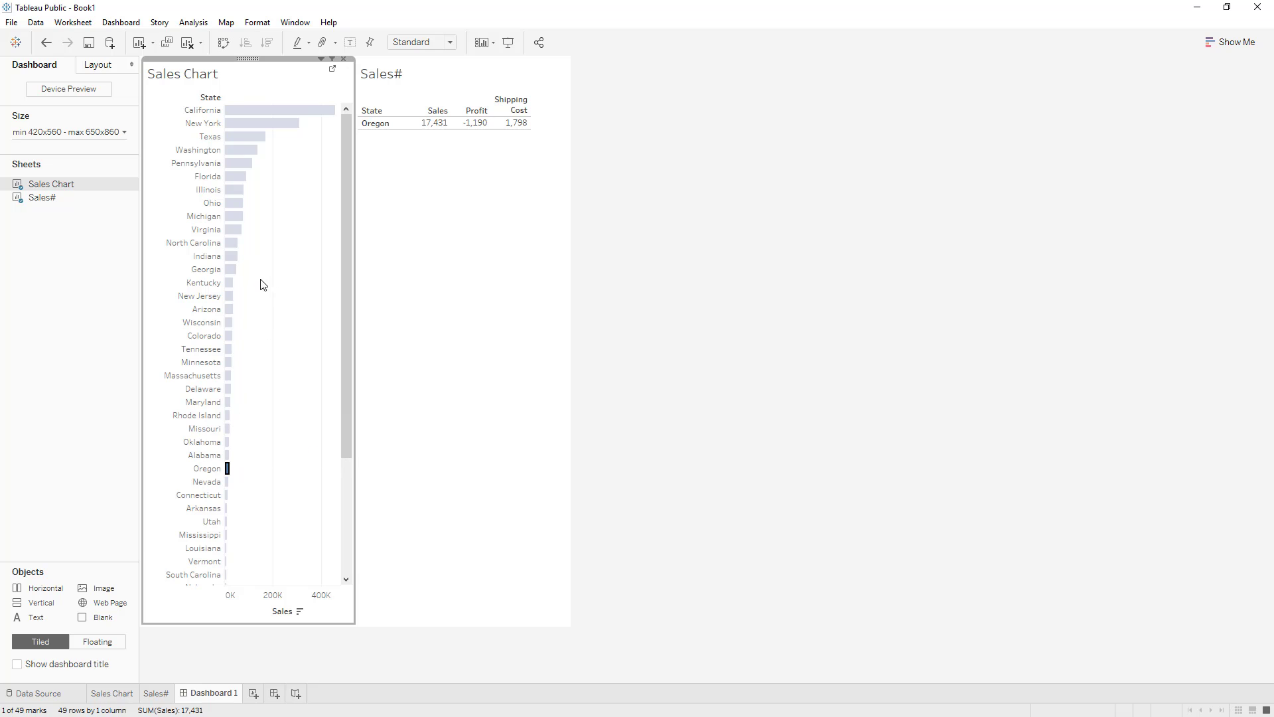
drag(268, 261, 228, 503)
drag(227, 502, 227, 503)
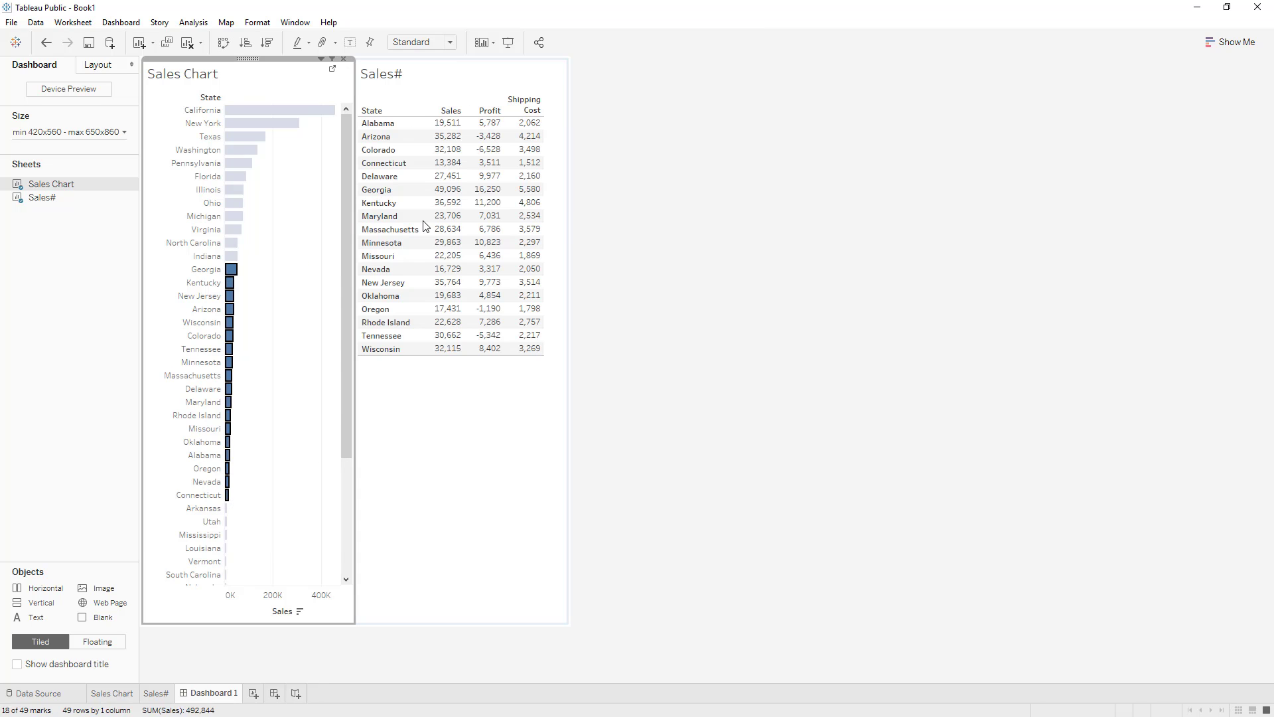